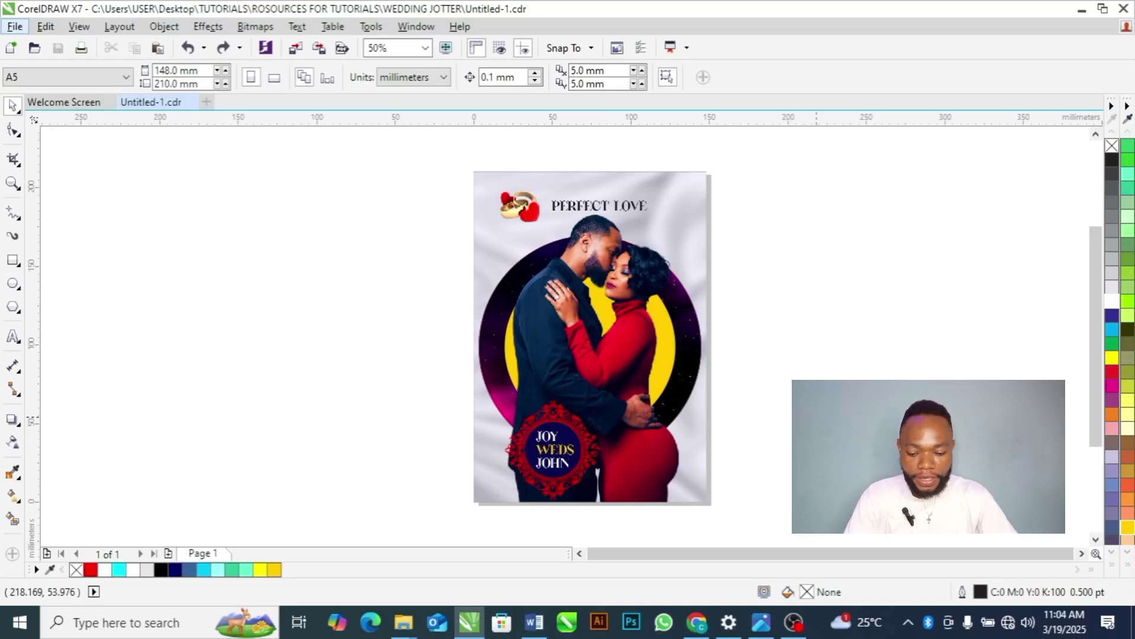
Create a new A5 portrait document (148 × 210 mm), Untitled-2
key(ctrl+n)
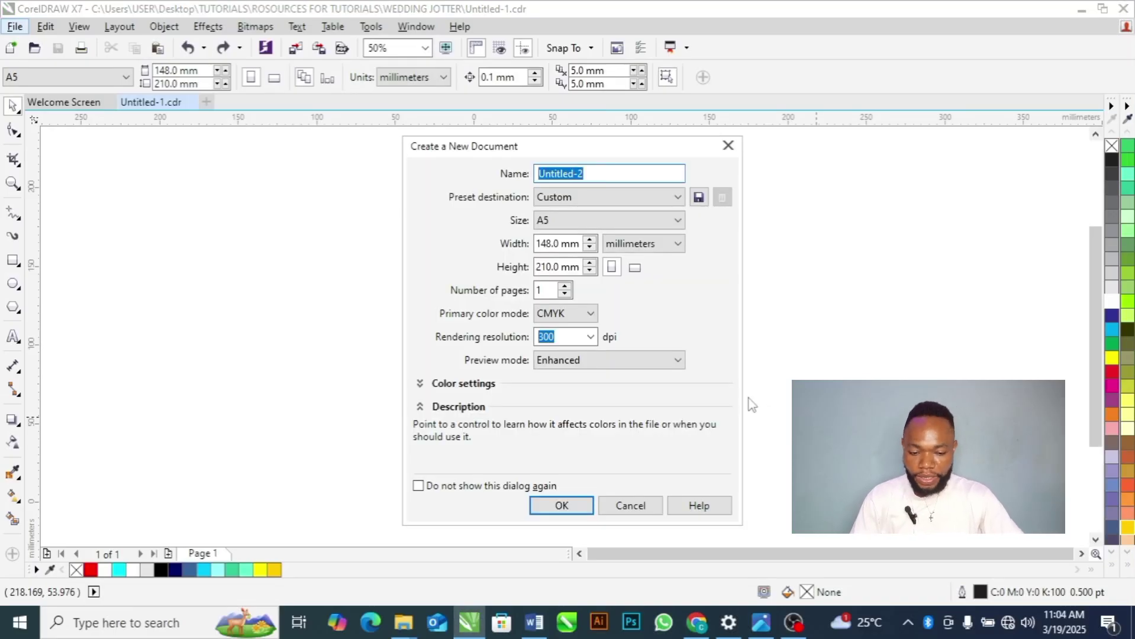
click(729, 145)
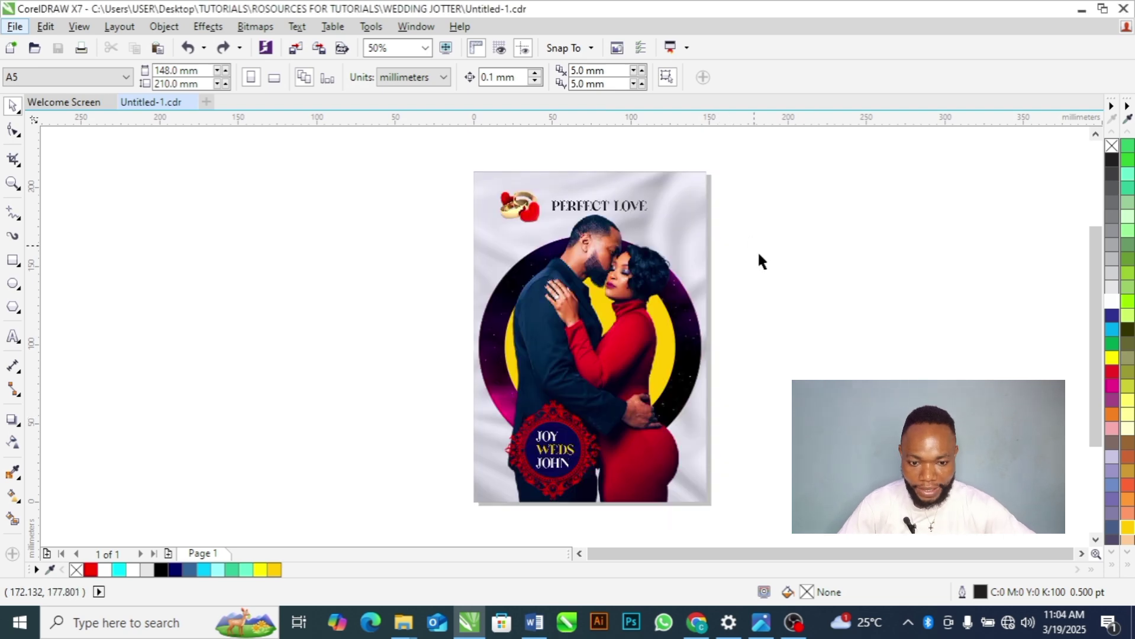
key(ctrl+n)
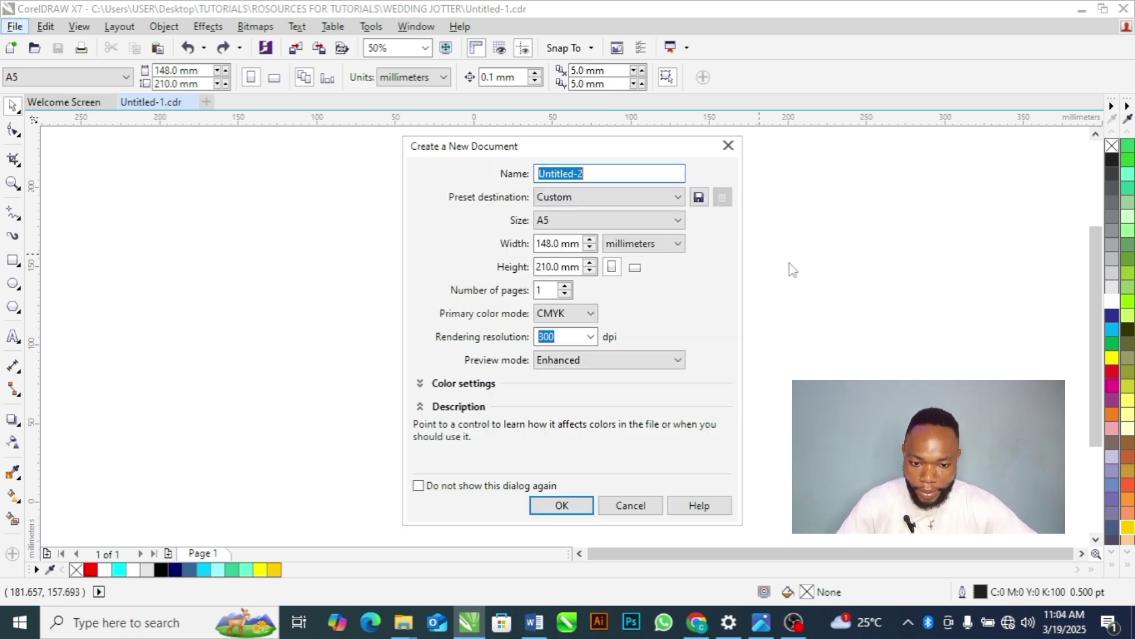
click(728, 147)
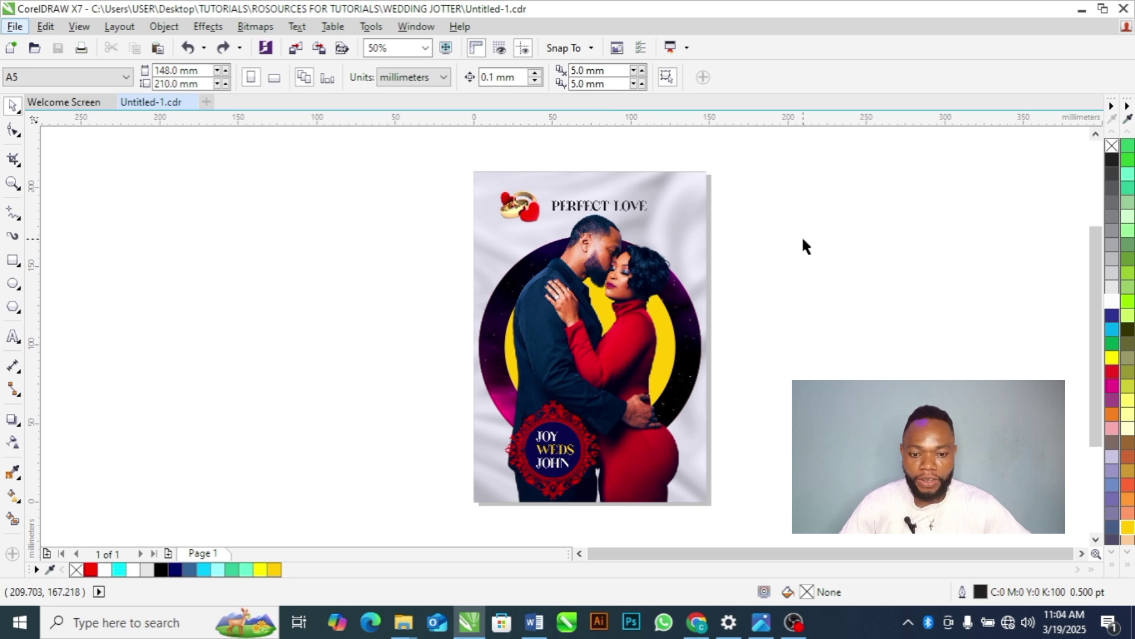
key(ctrl+n)
click(678, 220)
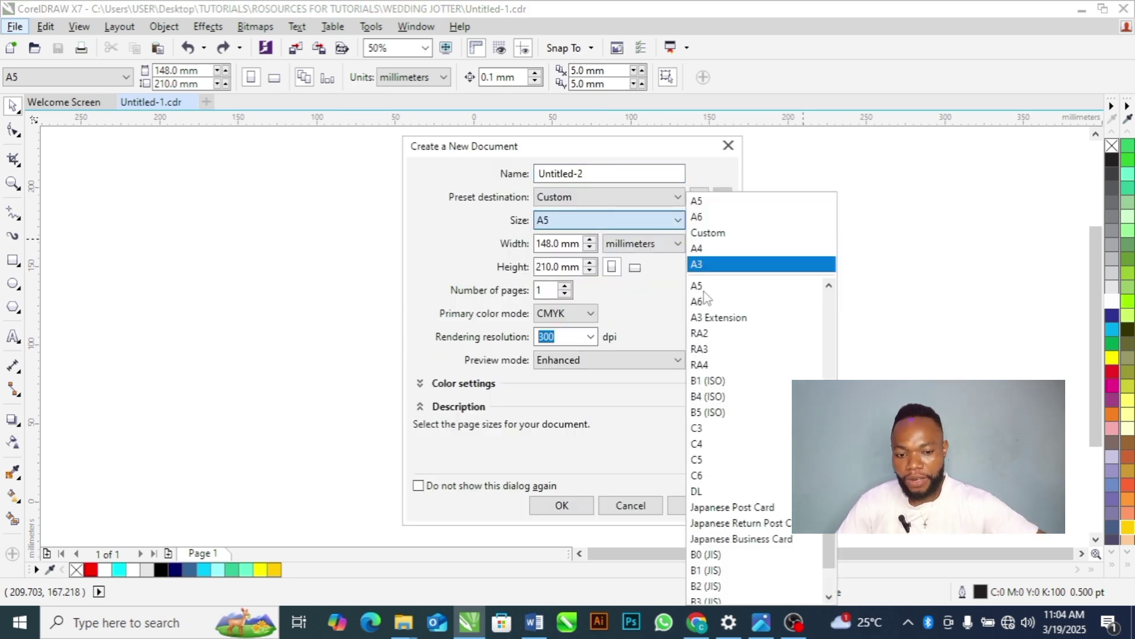
click(704, 290)
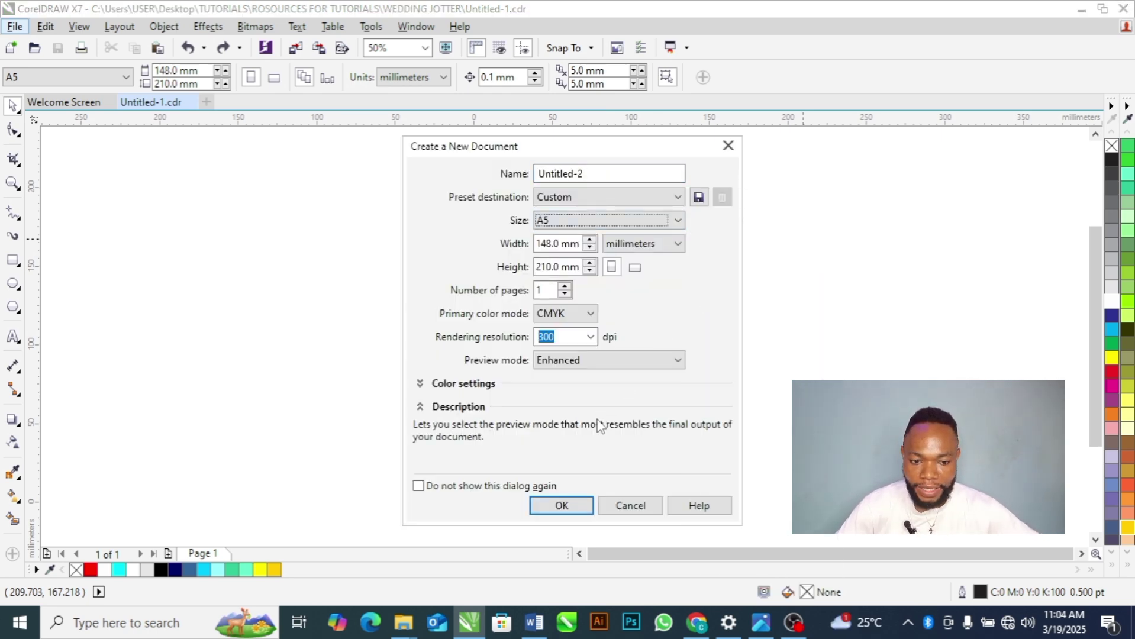
click(580, 510)
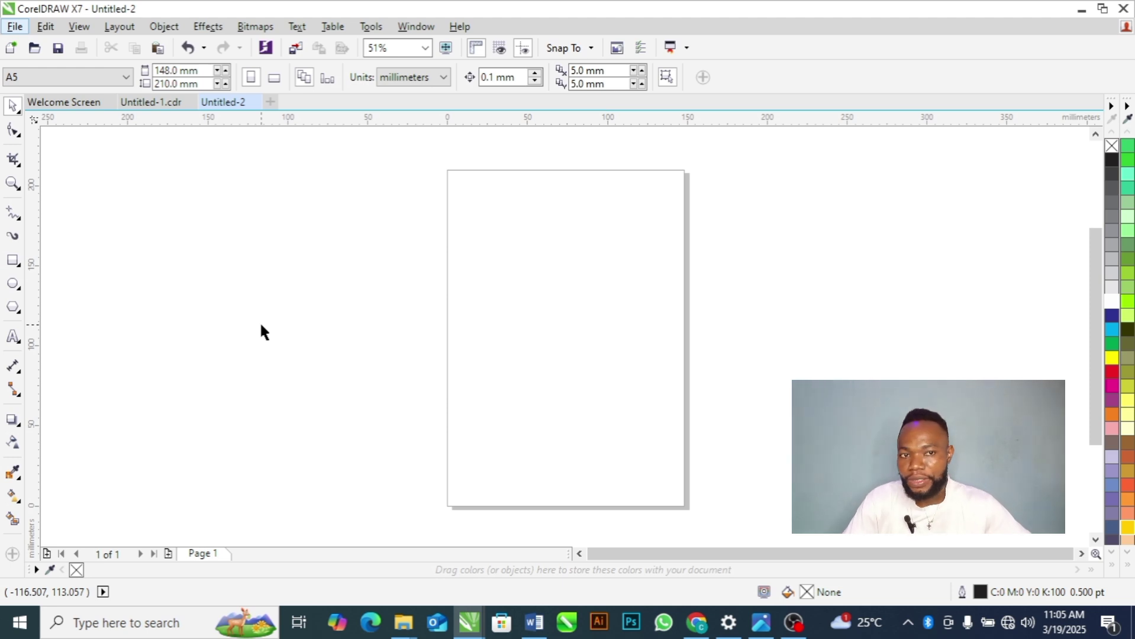
Add a 148 × 210 mm page-sized rectangle and centre it on the page with P
double_click(13, 260)
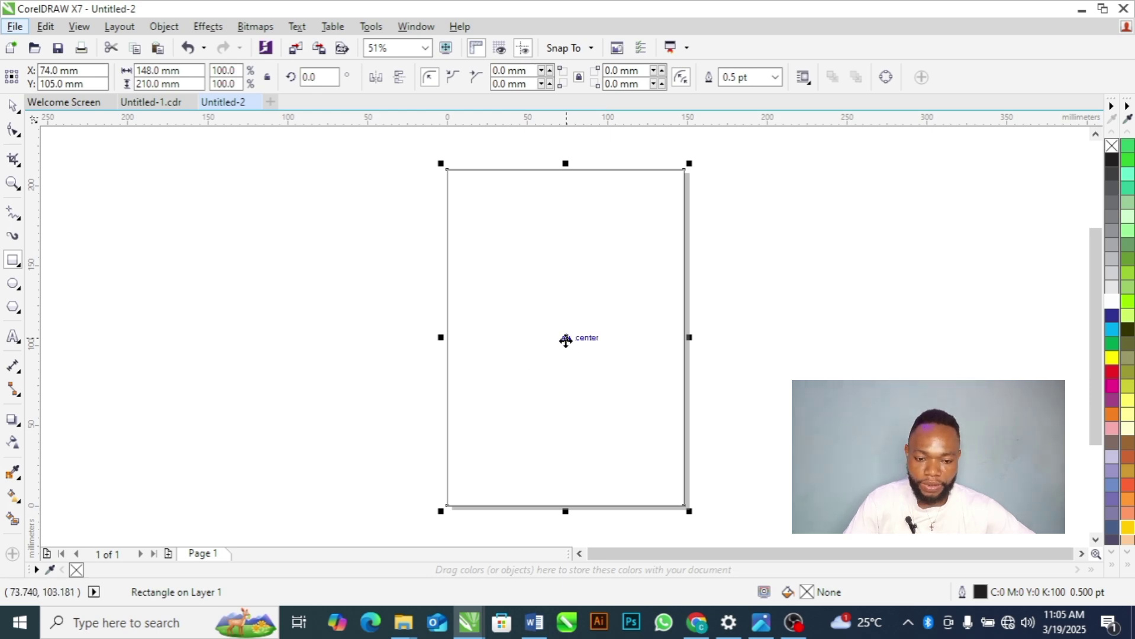
key(Escape)
drag(556, 346, 496, 345)
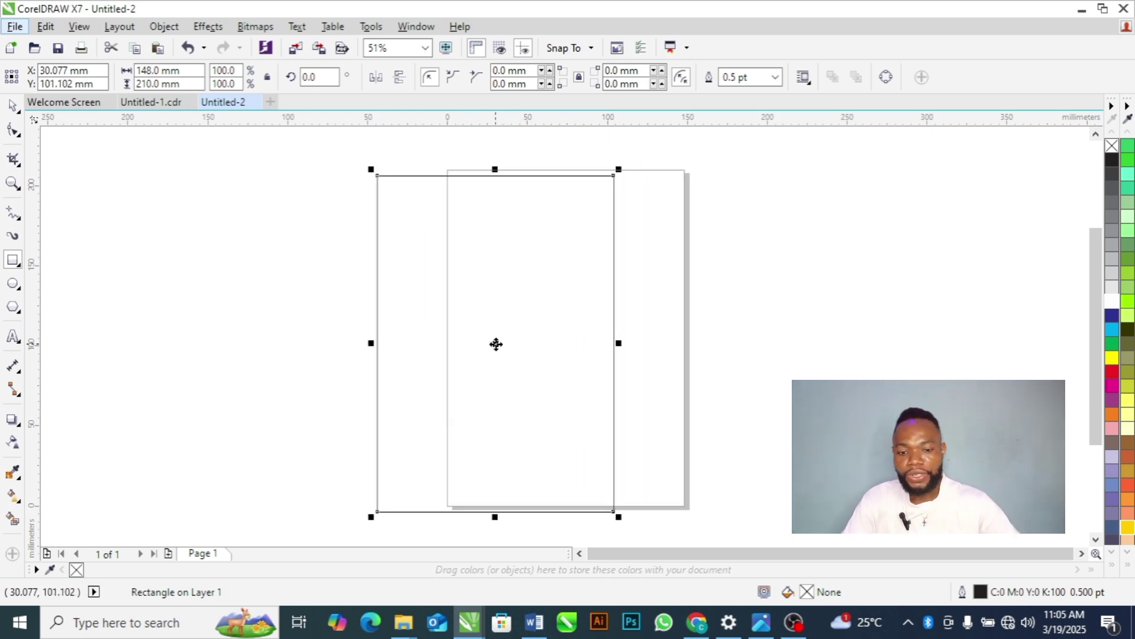
key(p)
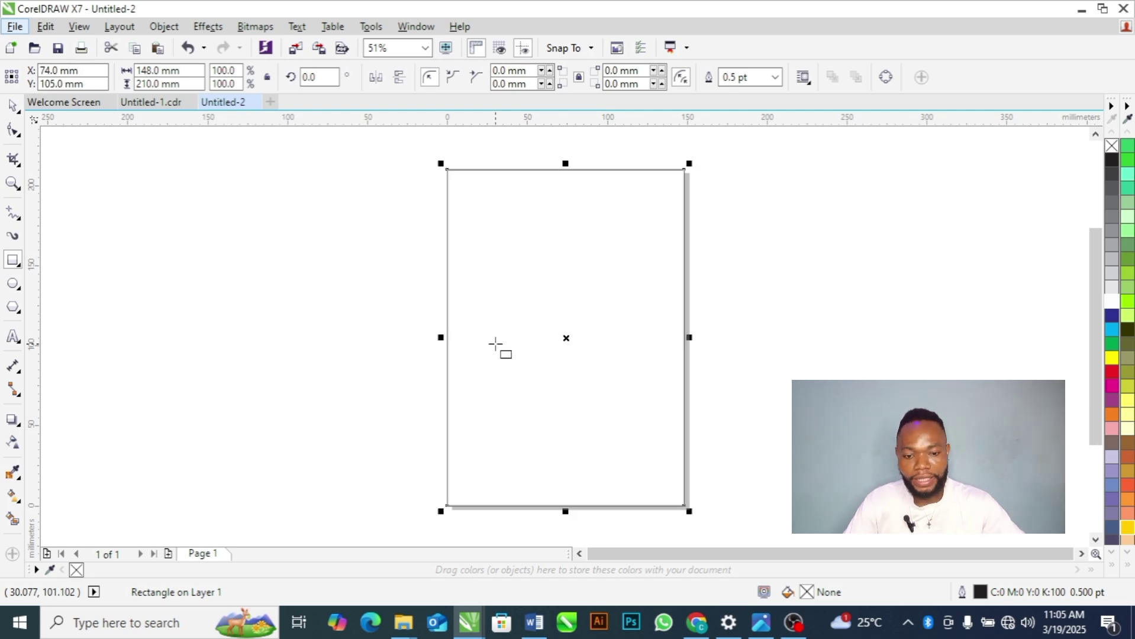
key(space)
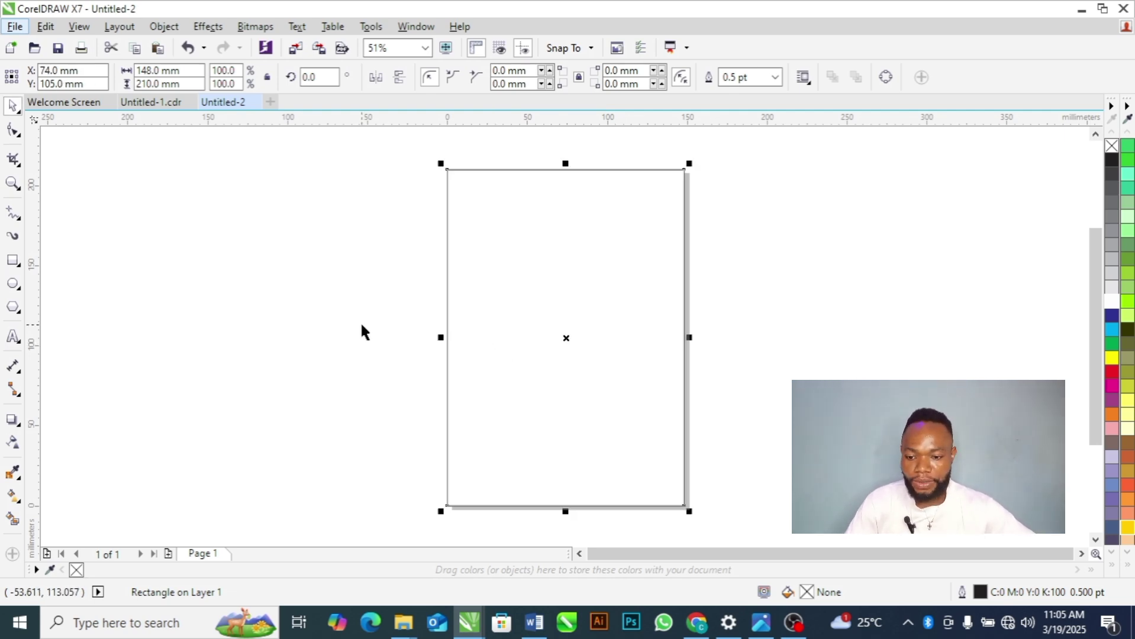
click(360, 321)
key(alt+Tab)
key(alt+Tab)
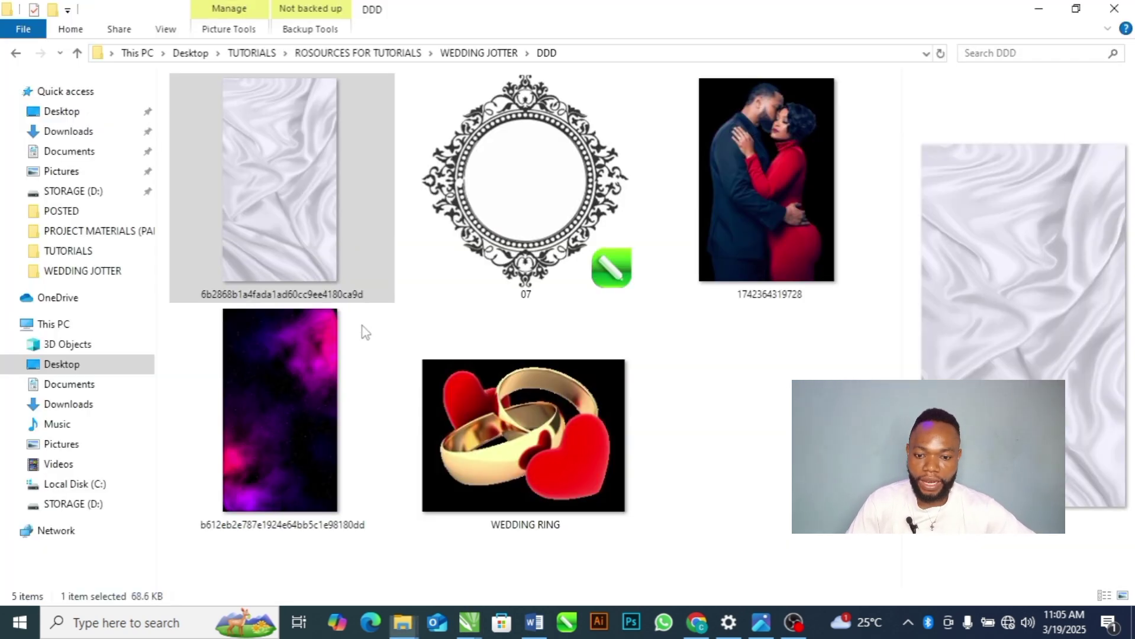
In the WEDDING JOTTER › DDD folder, select the white silk background image
click(435, 295)
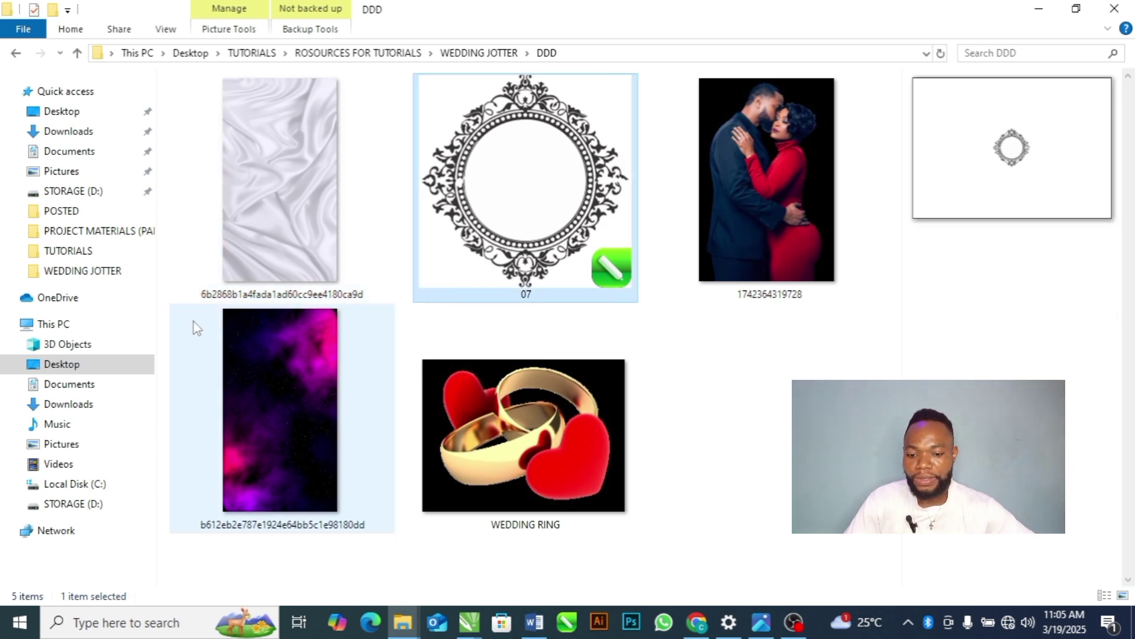
key(ctrl+space)
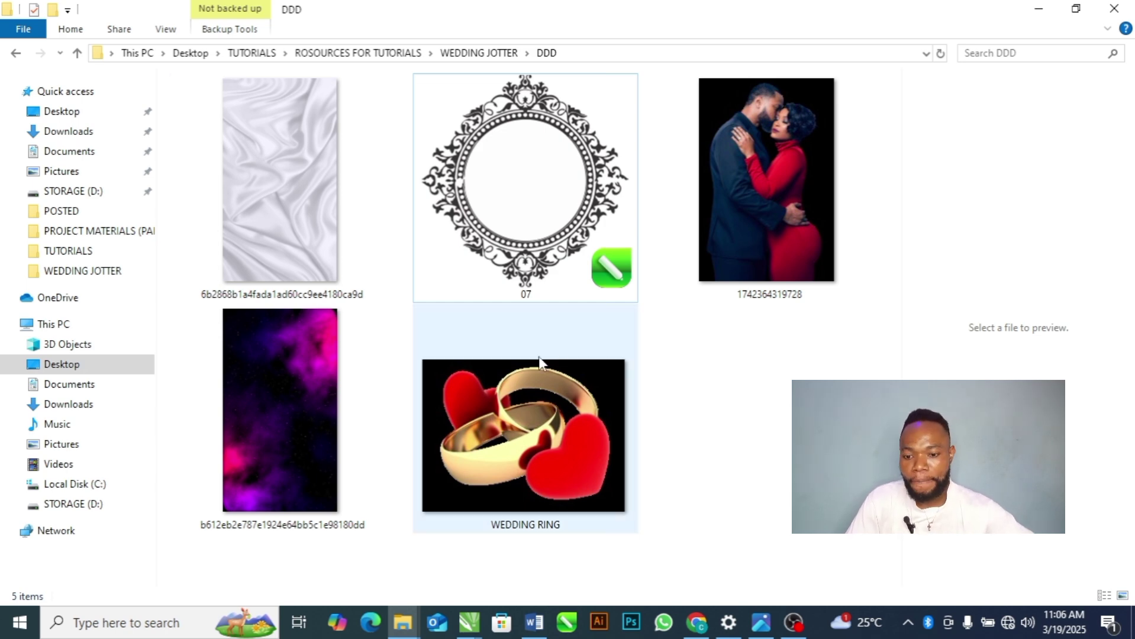
click(312, 257)
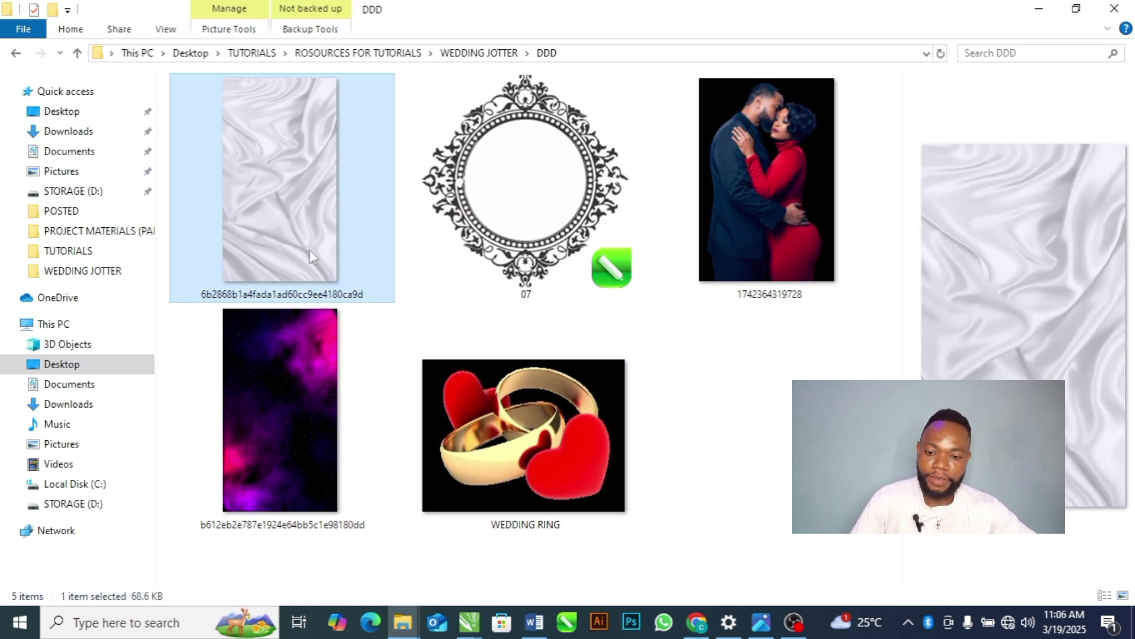
Paste the white silk image and PowerClip it inside the page rectangle
key(alt+Tab)
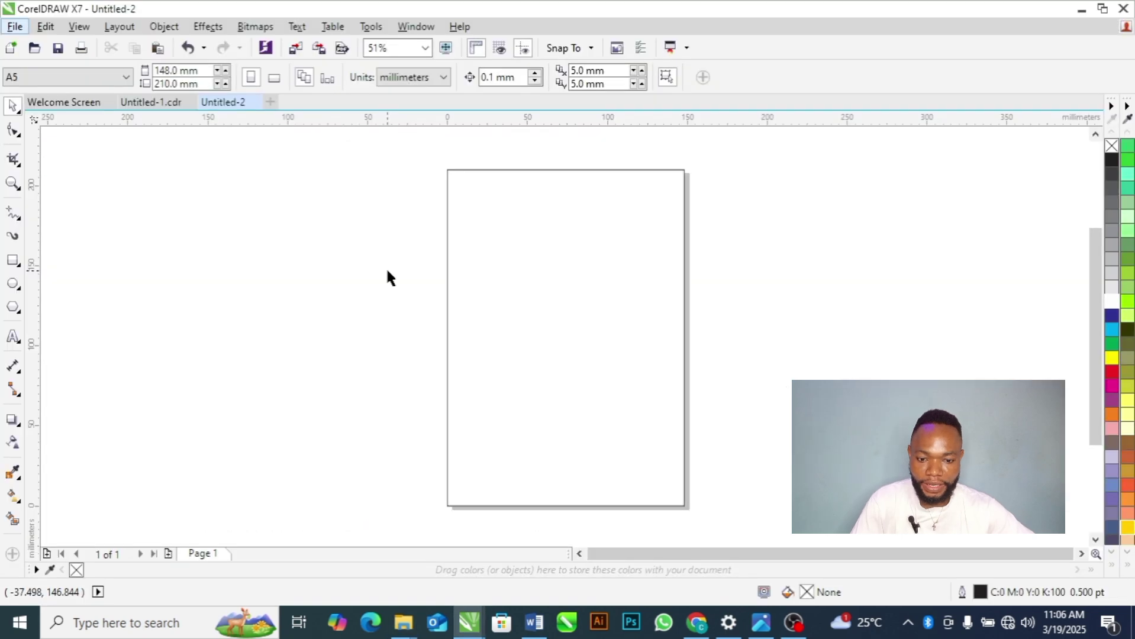
key(ctrl+v)
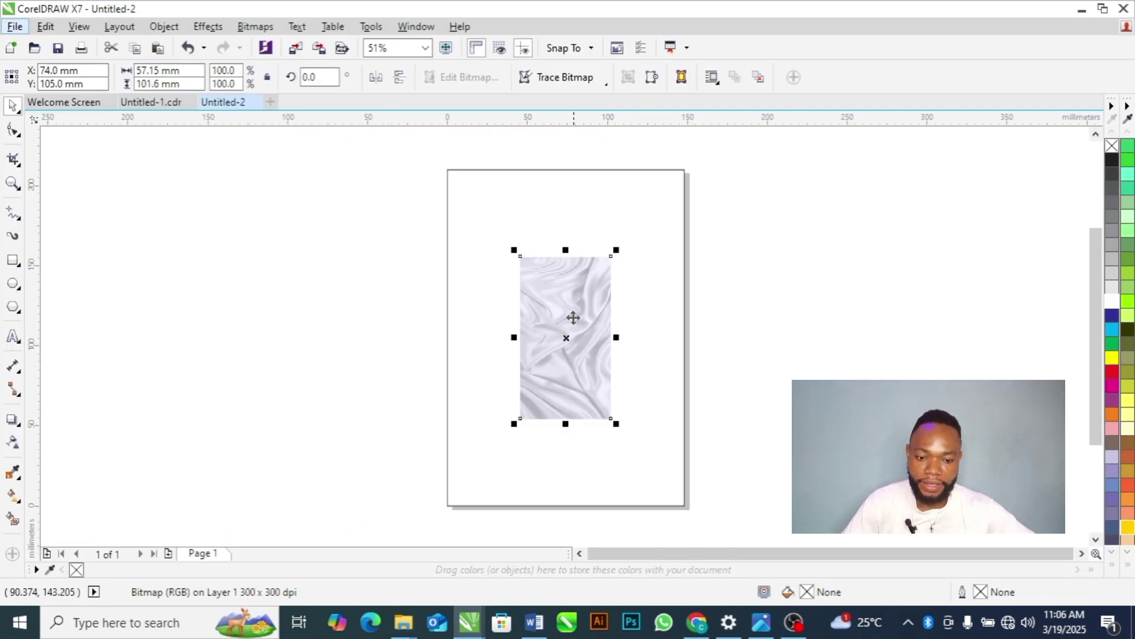
drag(595, 316, 610, 337)
click(667, 387)
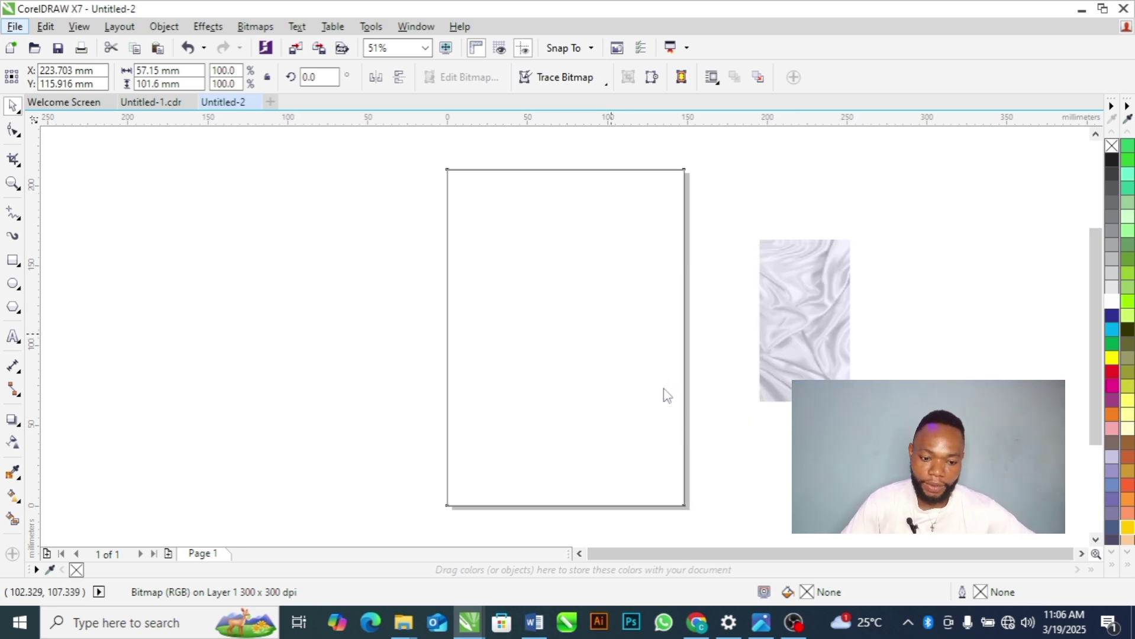
key(Escape)
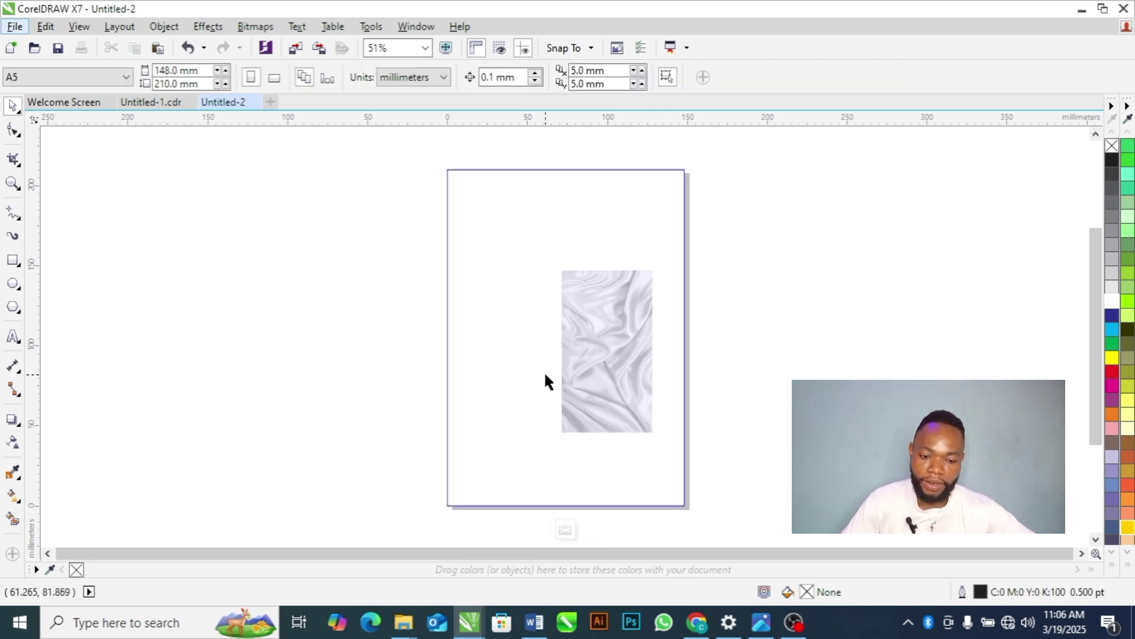
Scale the clipped silk image to 207.4 × 254.1 mm so it covers the whole page
ctrl+click(621, 337)
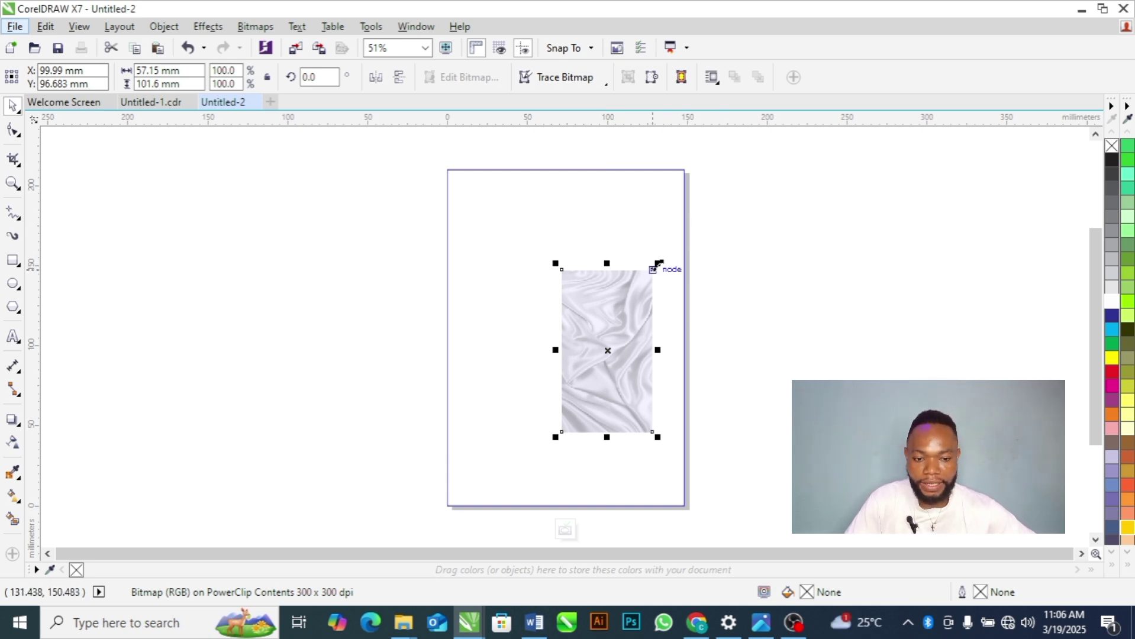
drag(658, 263, 727, 141)
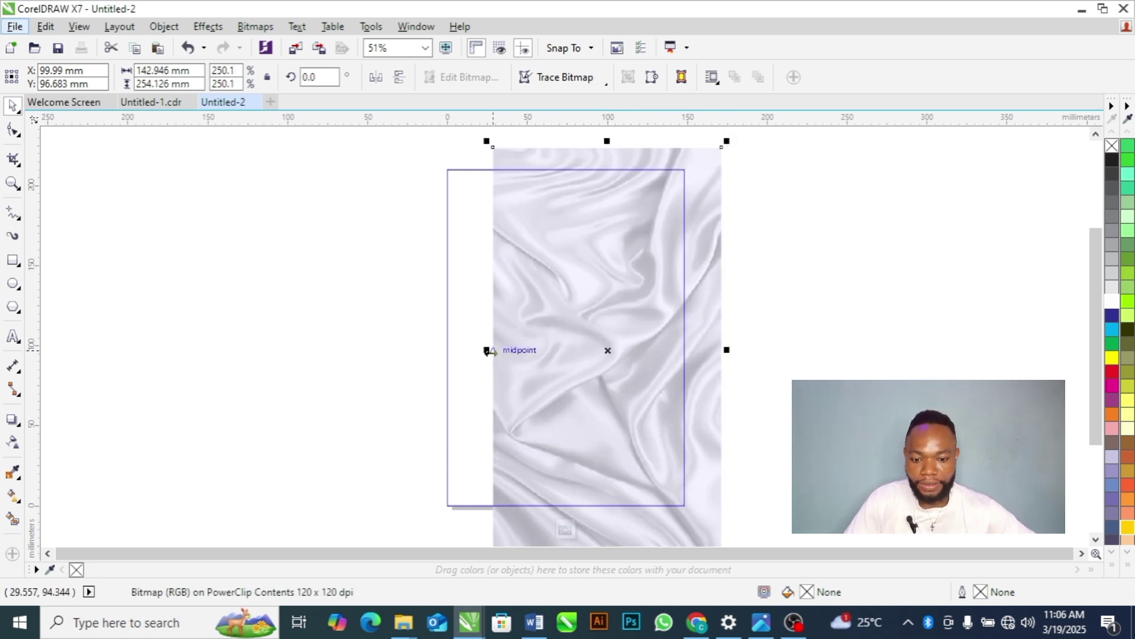
drag(488, 350, 390, 353)
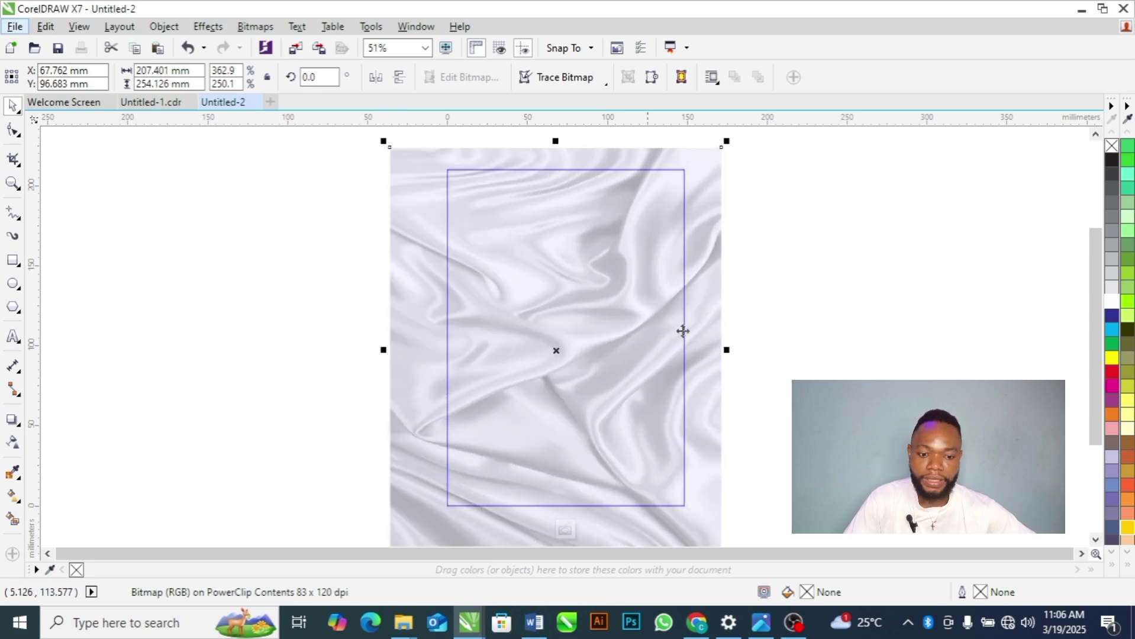
click(812, 293)
drag(571, 307, 576, 285)
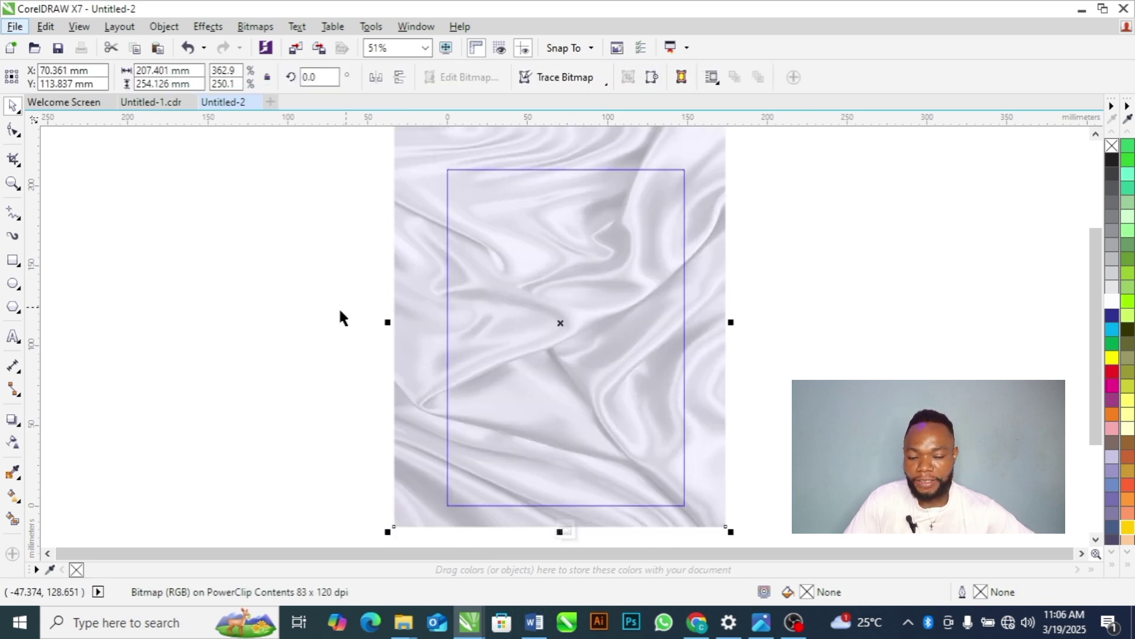
click(311, 313)
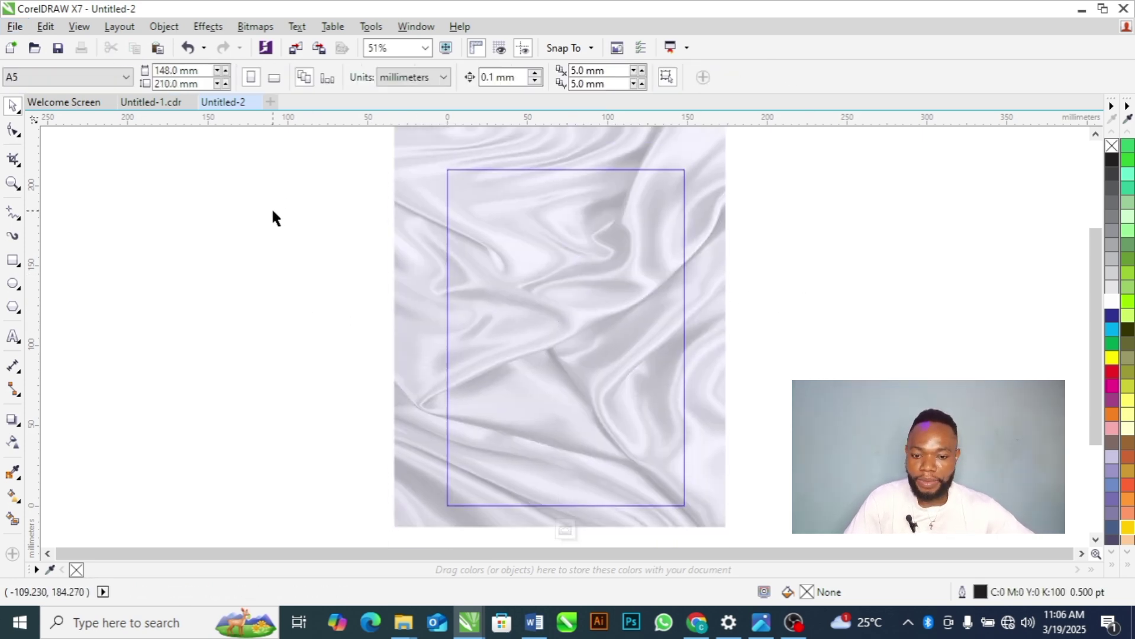
click(499, 275)
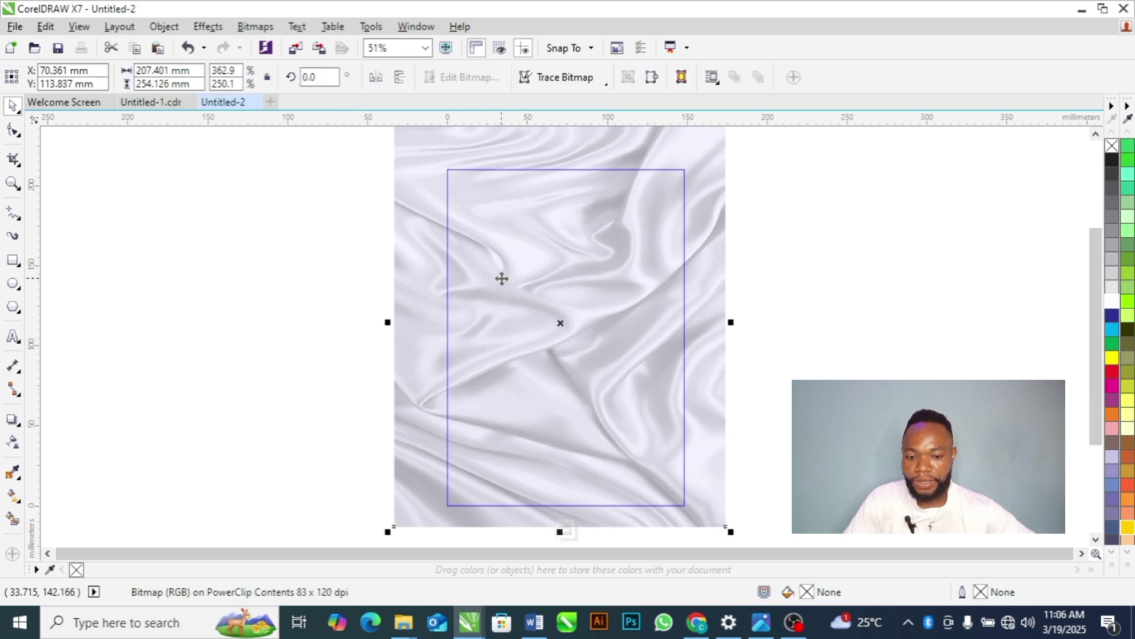
click(254, 26)
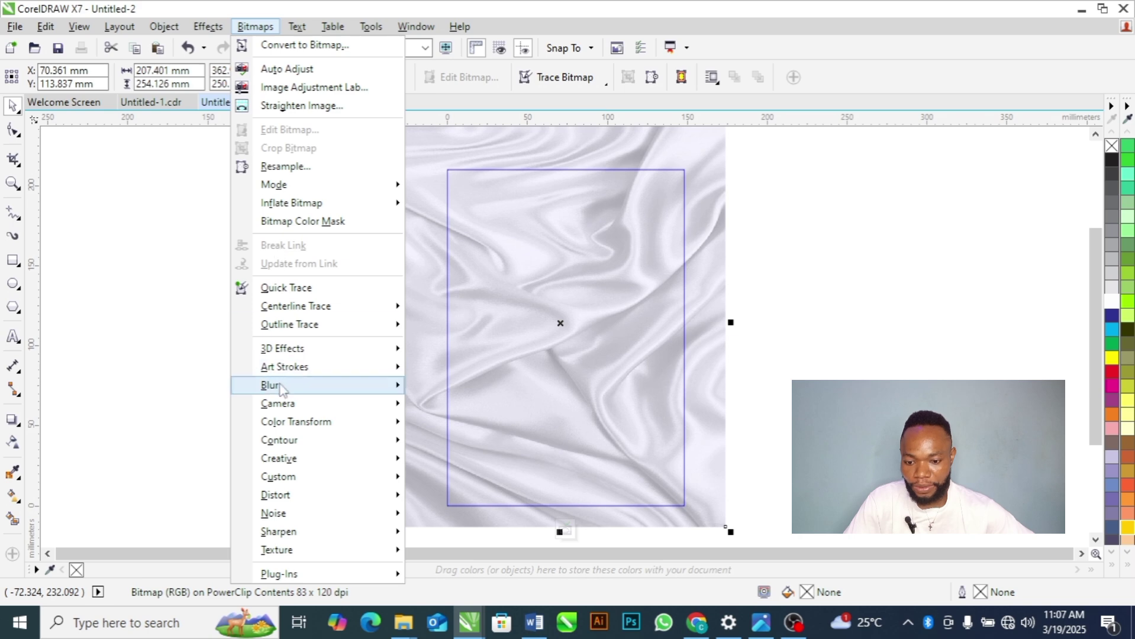
Apply a 14-pixel Gaussian Blur to the silk background
mouse_move(282, 389)
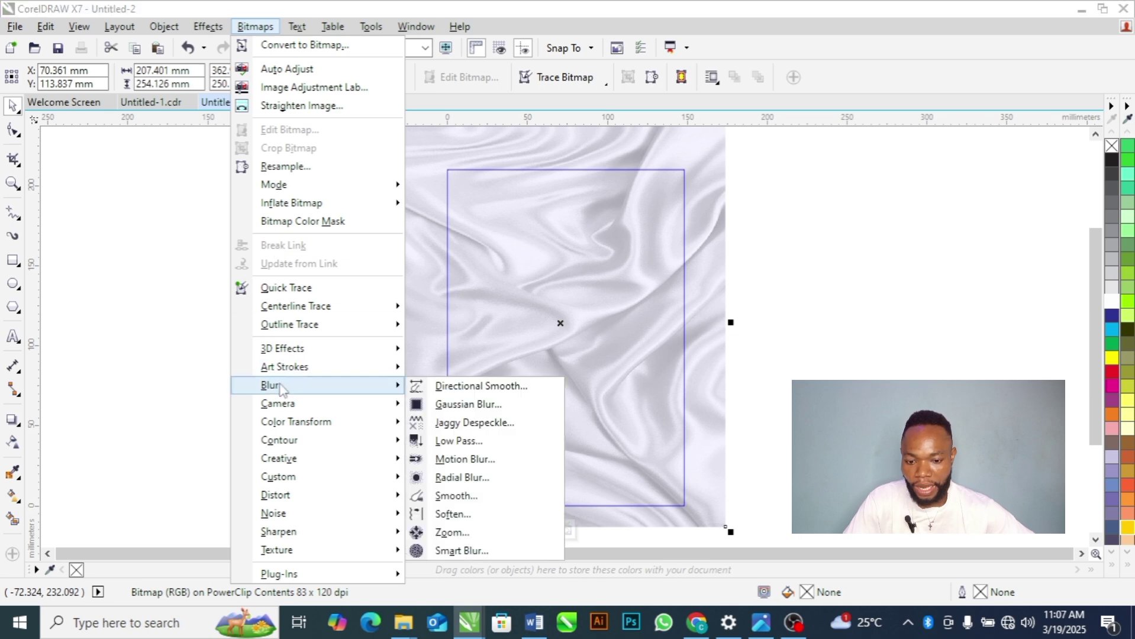
click(456, 407)
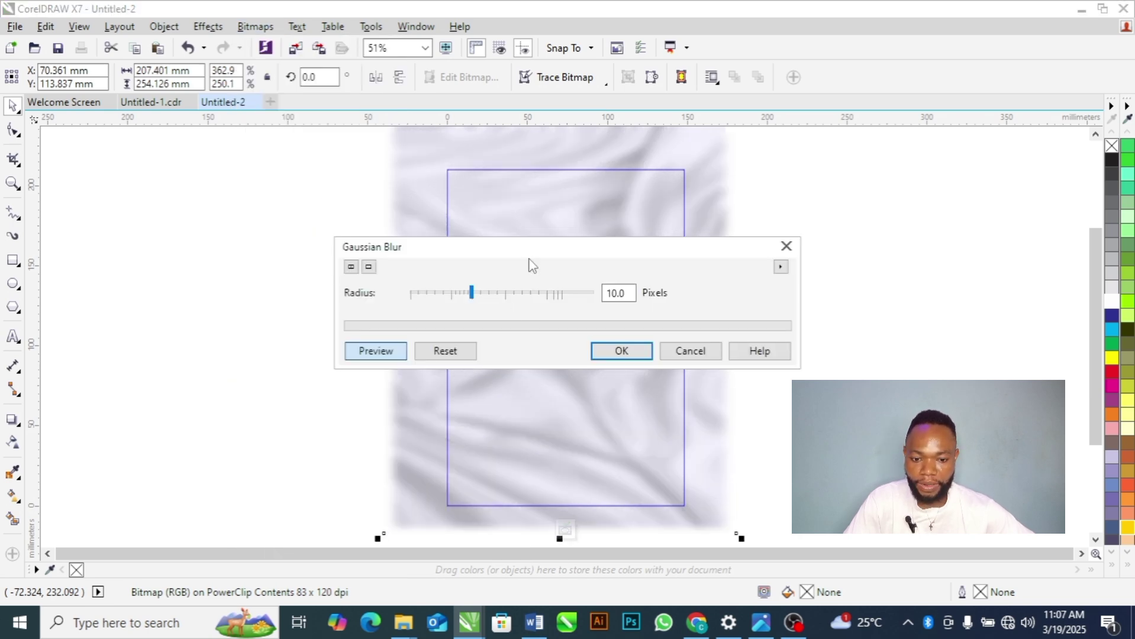
drag(533, 256, 500, 353)
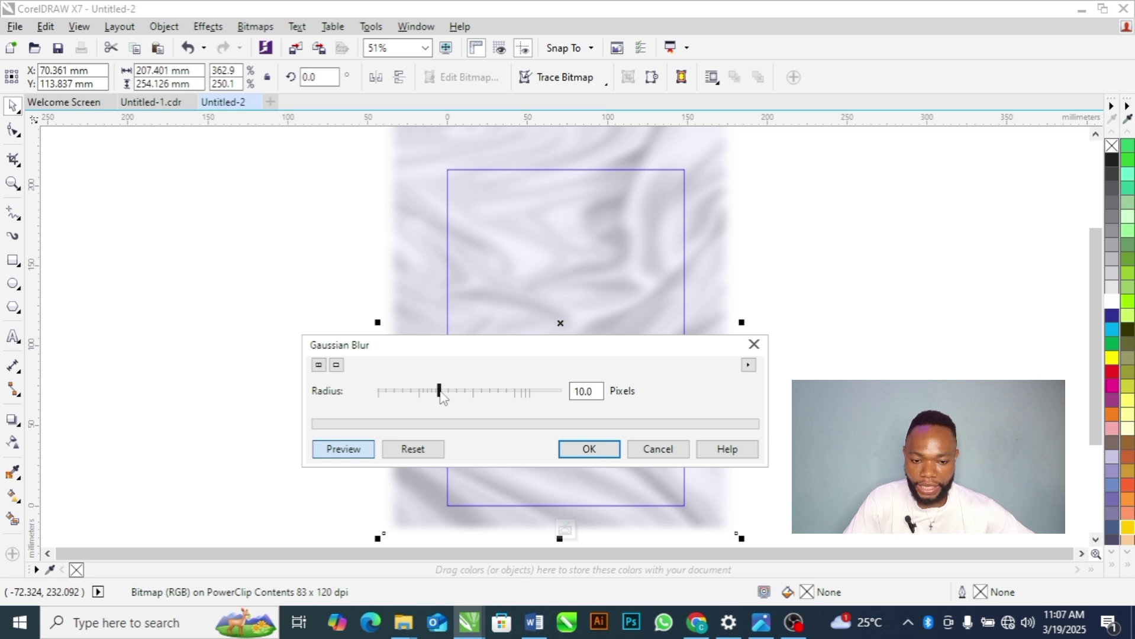
drag(440, 391, 468, 393)
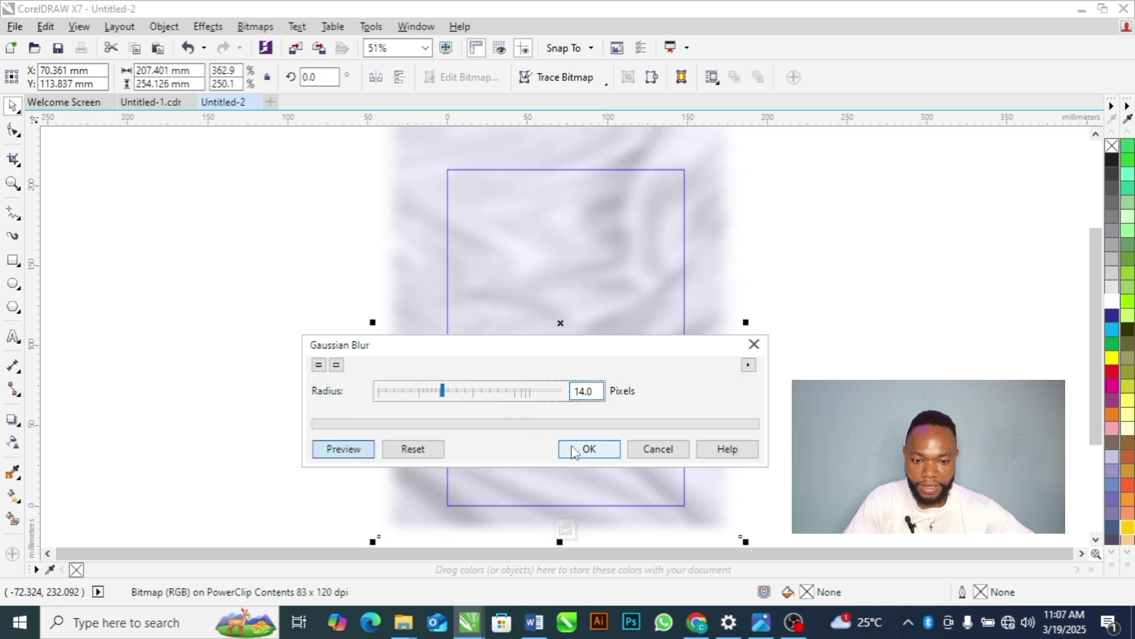
click(588, 448)
key(Escape)
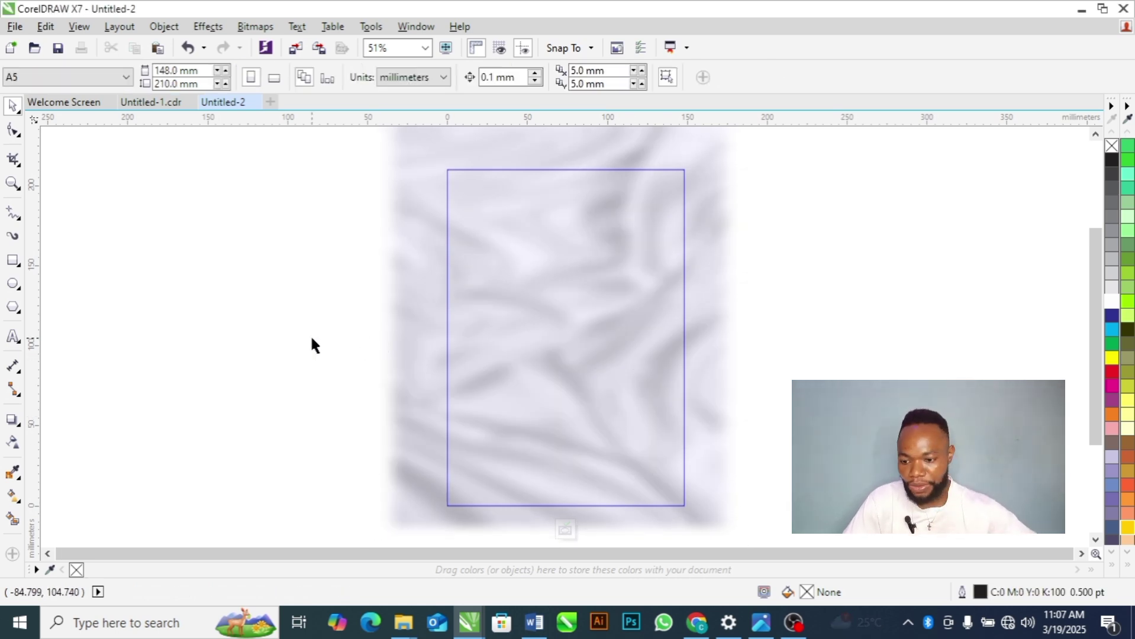
Draw a circle centred on the page and enlarge it to about 115 mm
click(13, 284)
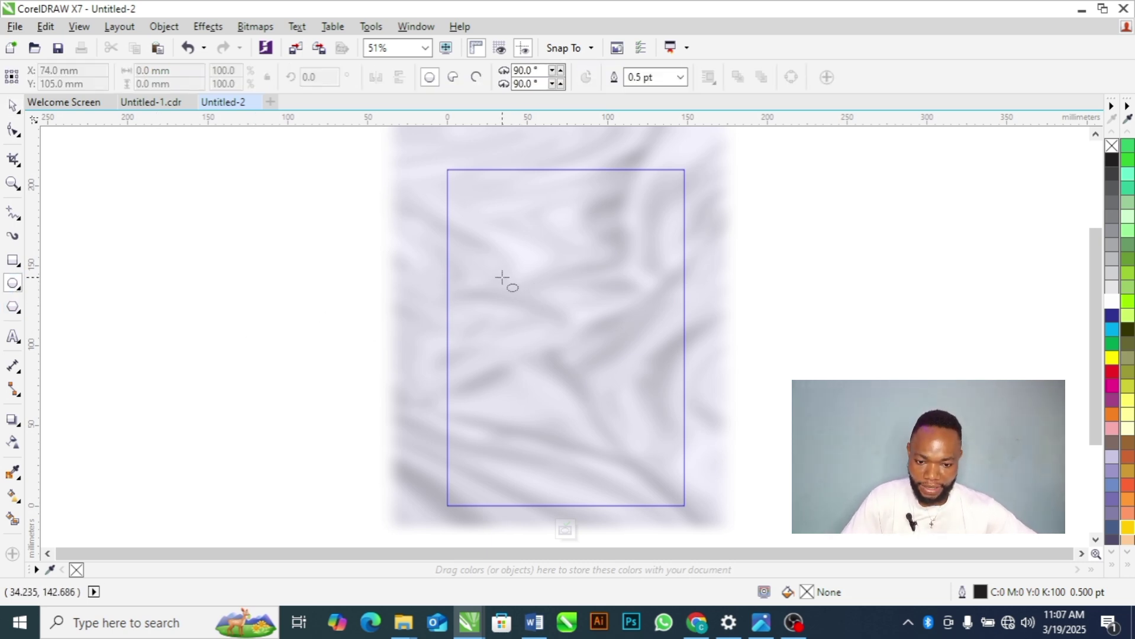
drag(502, 279, 667, 423)
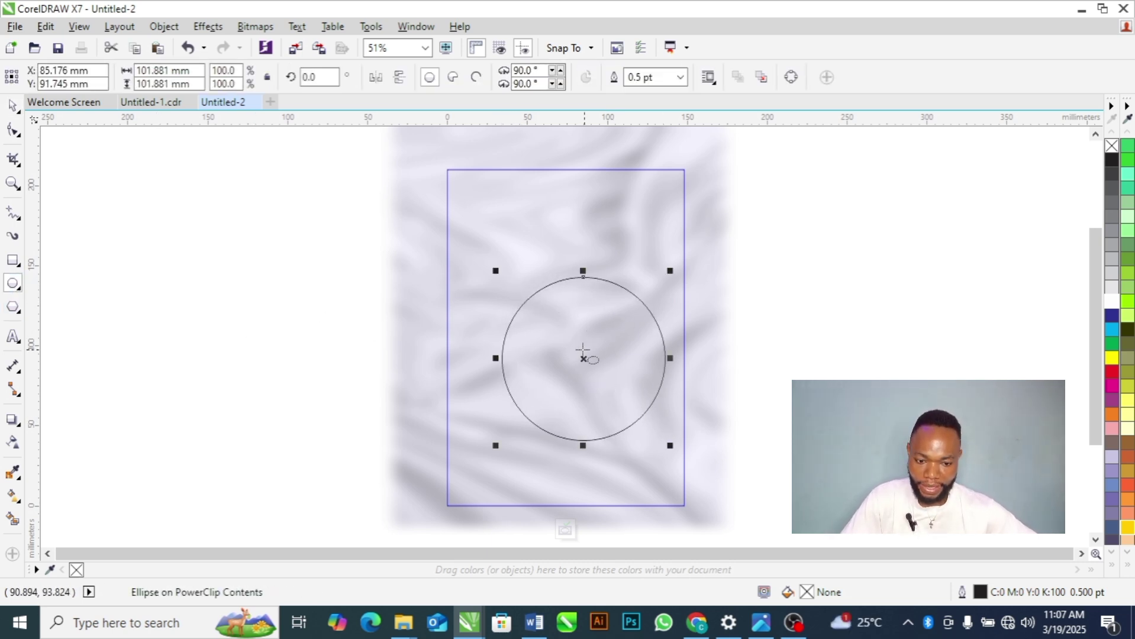
drag(582, 357, 566, 338)
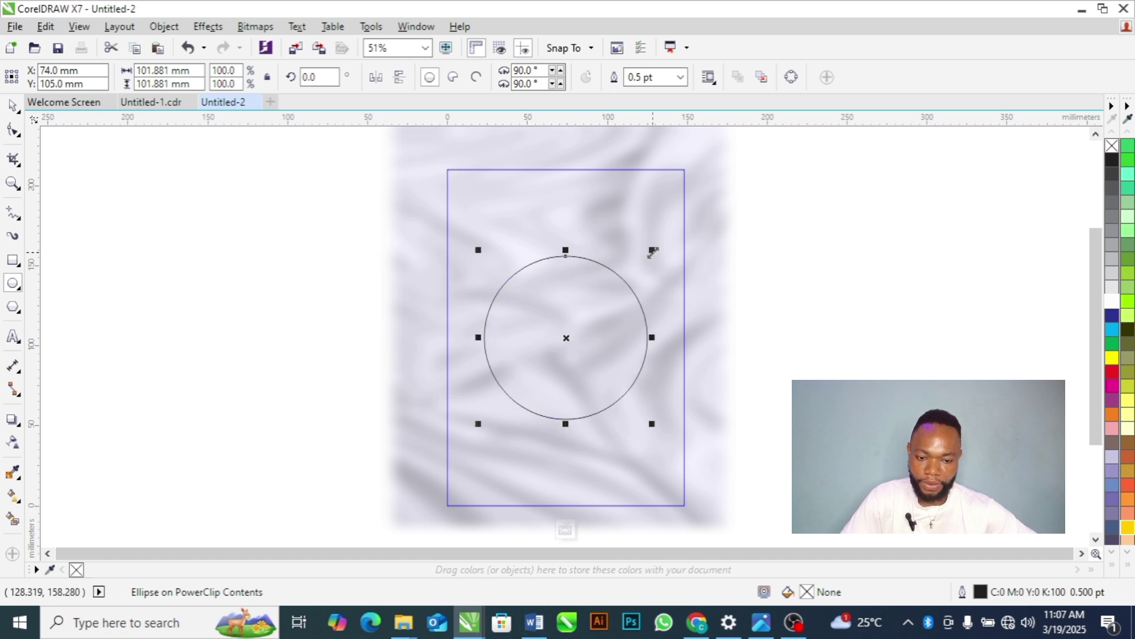
mouse_move(653, 252)
mouse_down()
mouse_move(665, 226)
mouse_move(664, 240)
mouse_up()
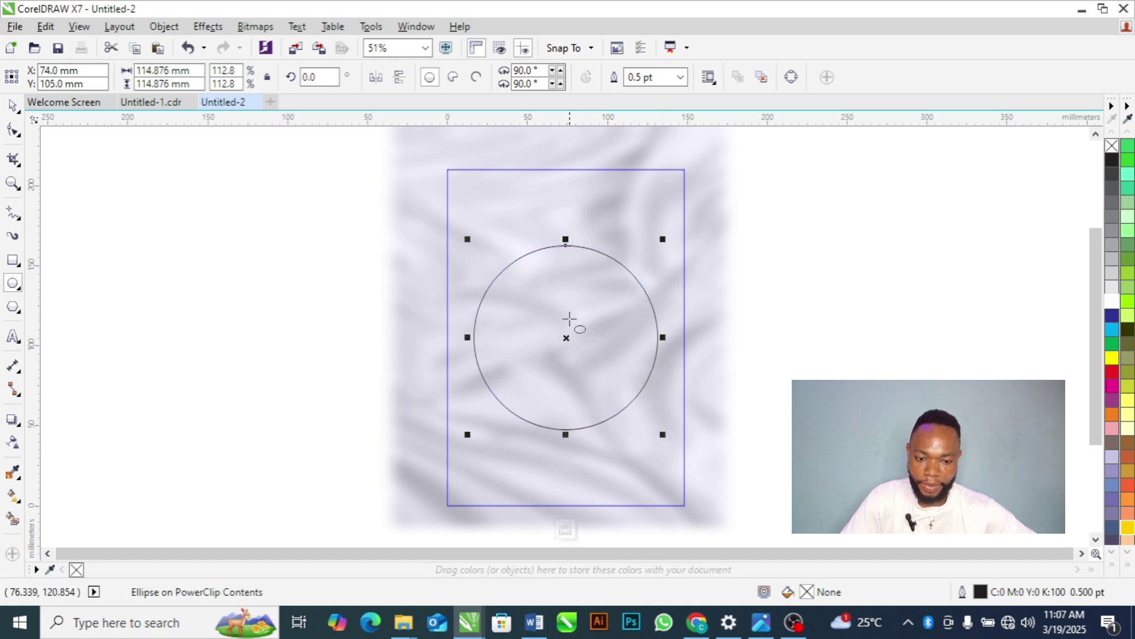
drag(566, 335, 567, 339)
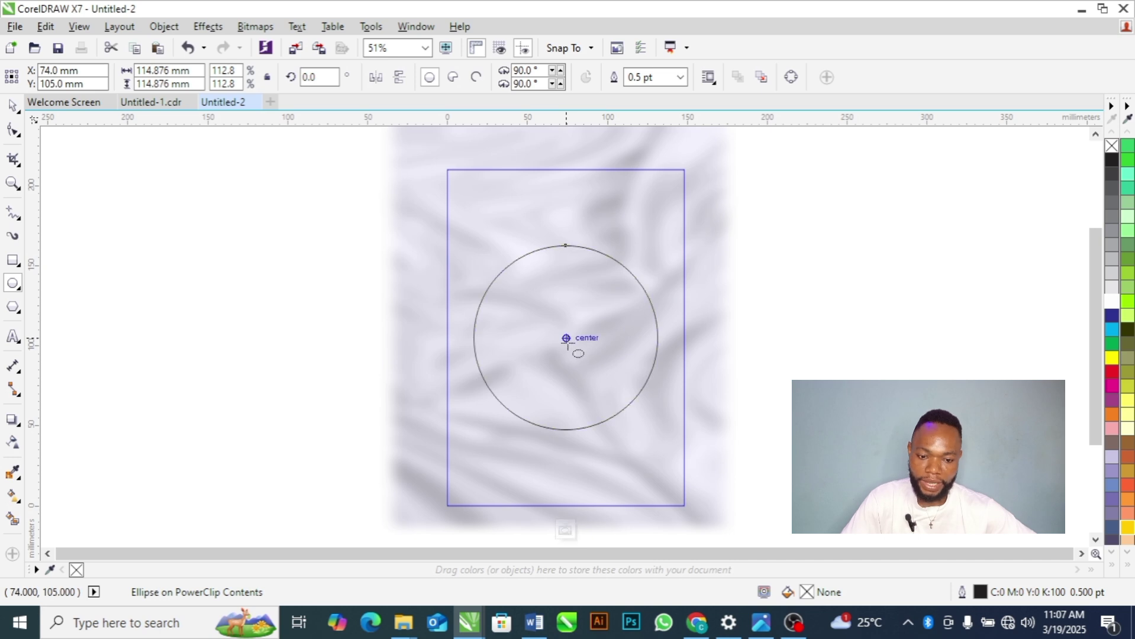
key(space)
click(884, 370)
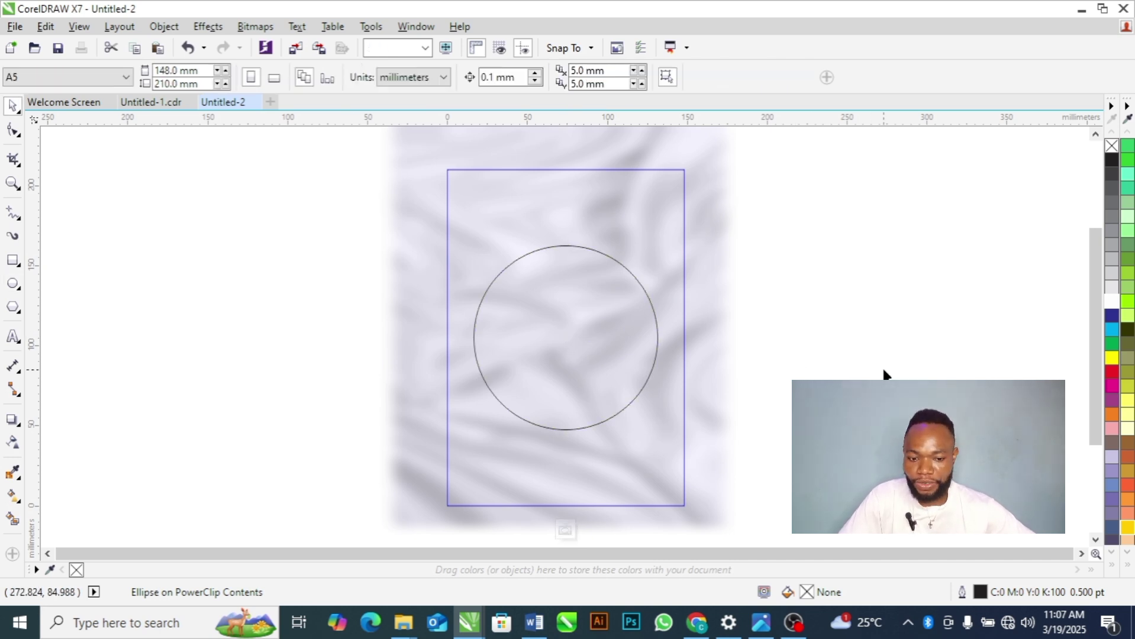
Make a smaller 78.109 mm copy of the circle and move it off the page to the left
click(639, 336)
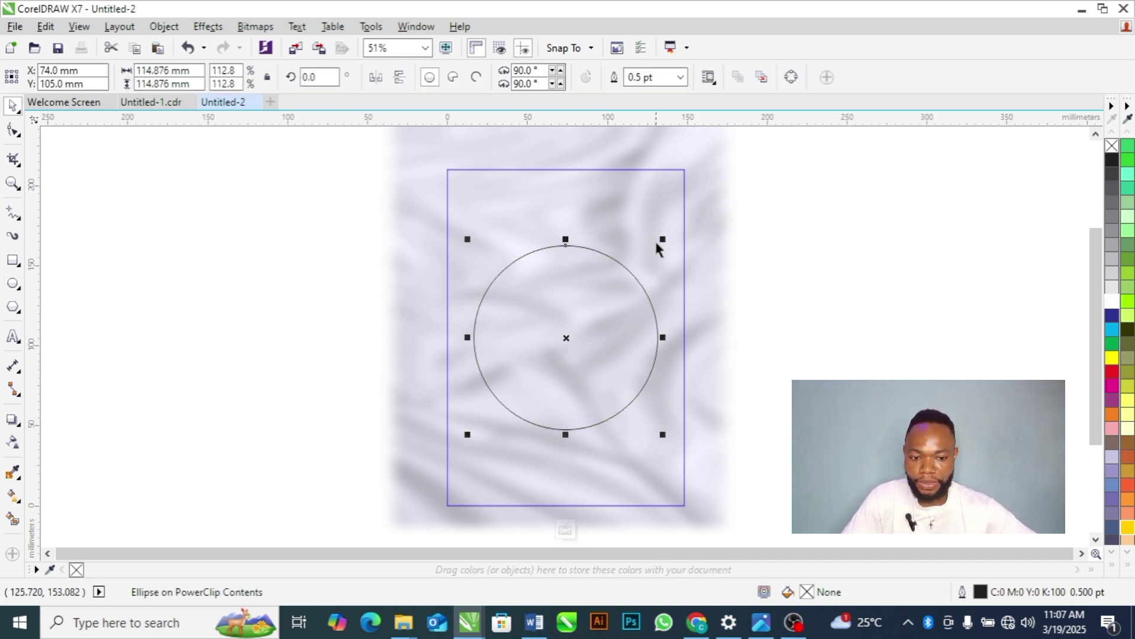
drag(664, 239, 644, 274)
right_click(639, 303)
click(472, 401)
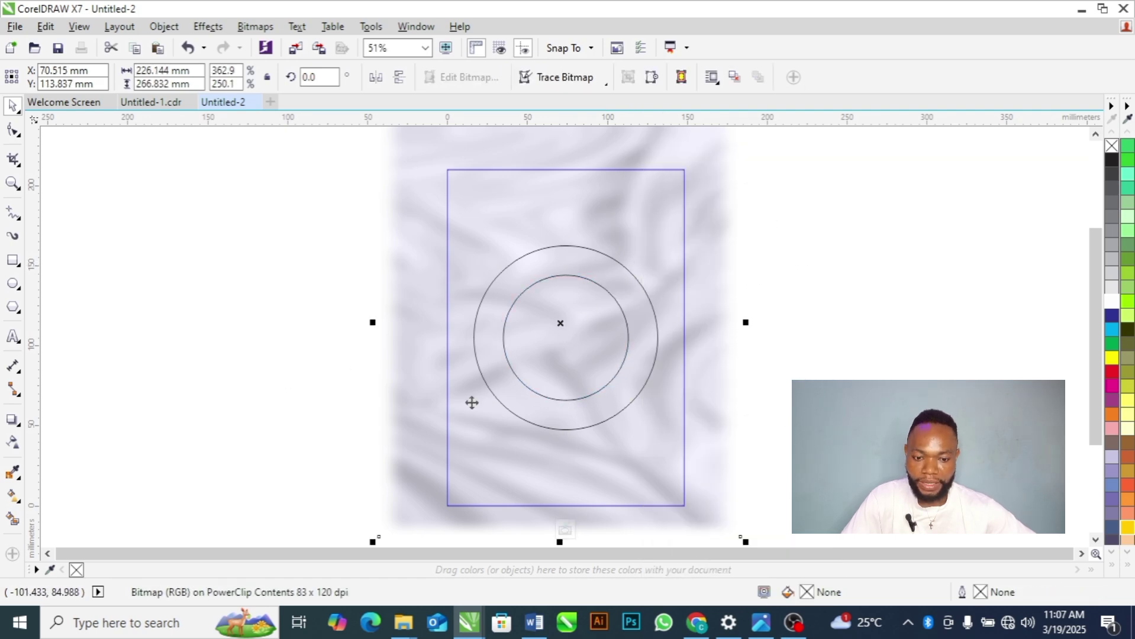
click(571, 380)
click(865, 358)
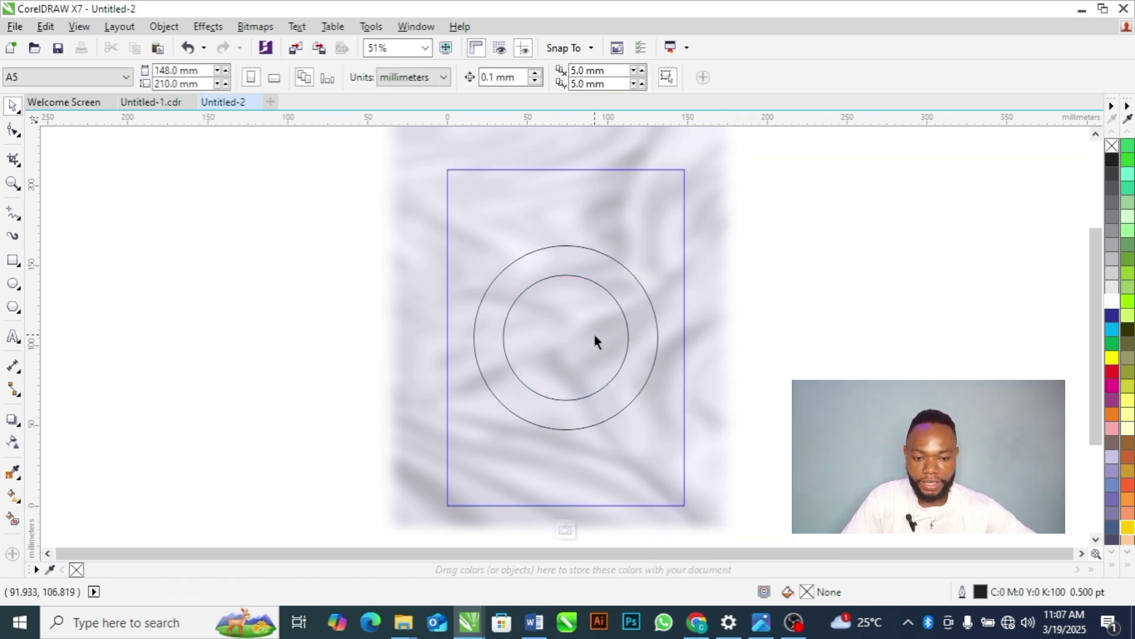
click(592, 331)
drag(567, 342, 290, 345)
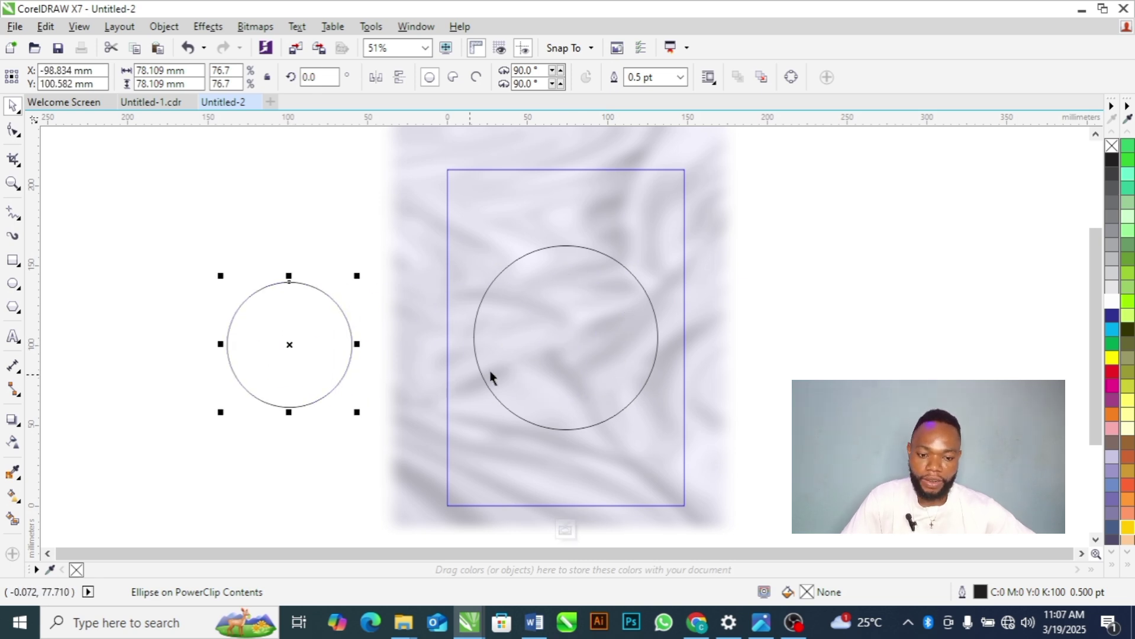
click(818, 349)
click(663, 351)
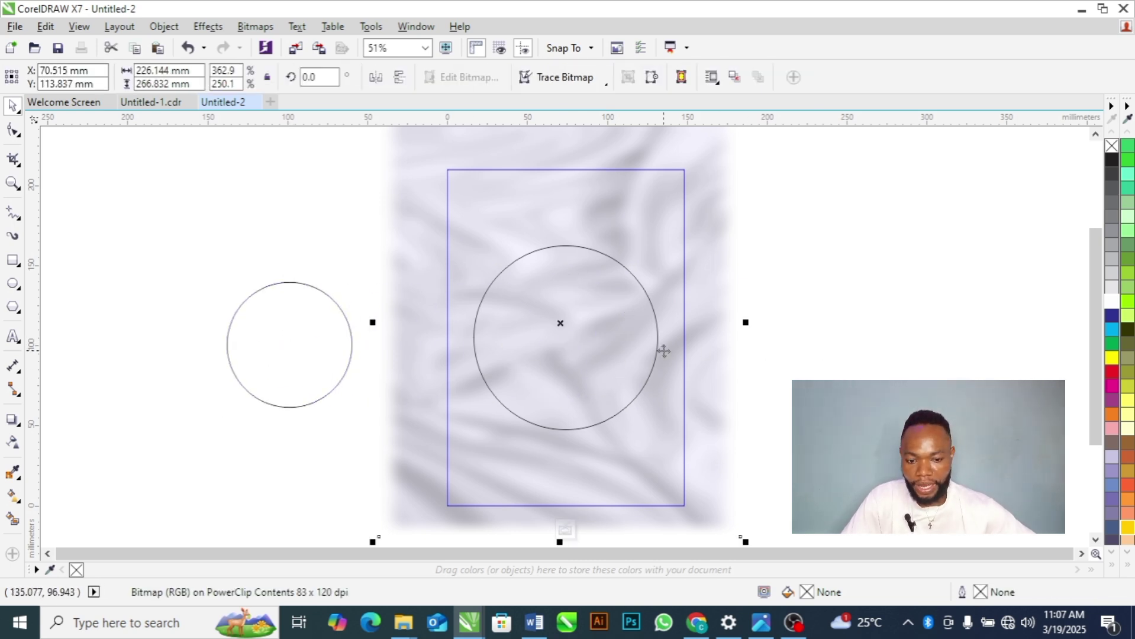
Copy the purple galaxy image from the cover images folder
click(624, 354)
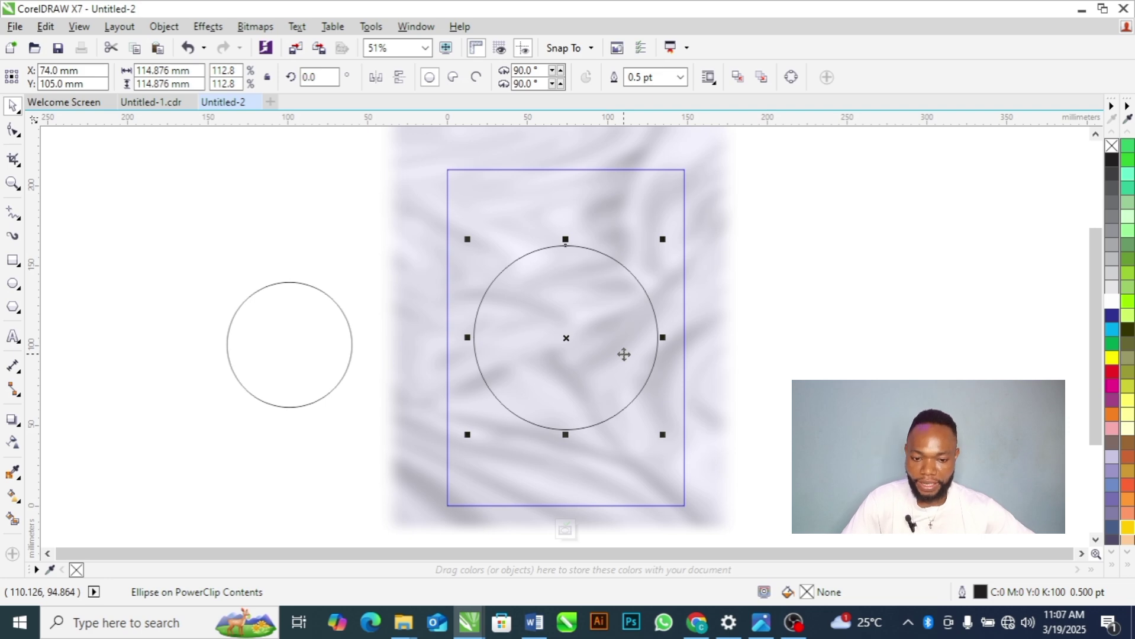
key(alt+Tab)
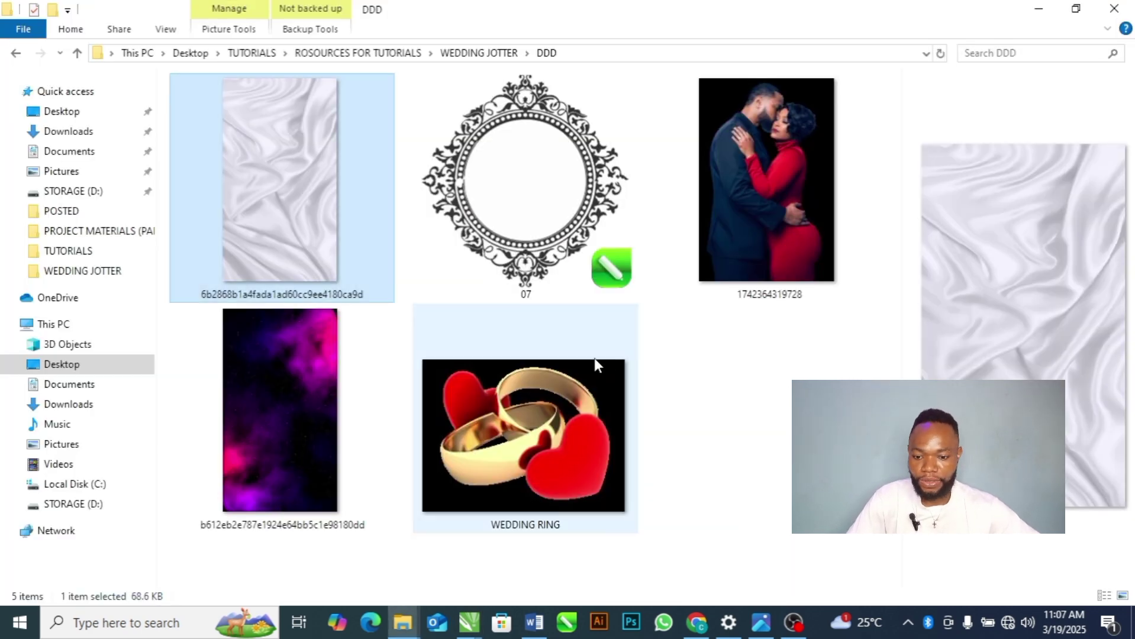
click(280, 413)
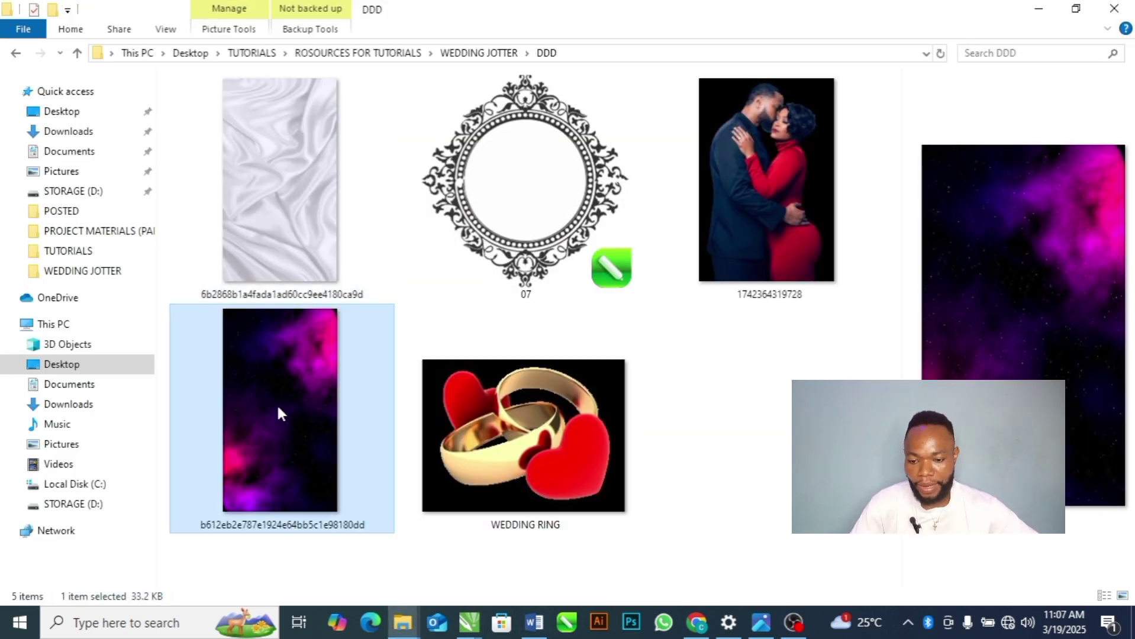
key(alt+Tab)
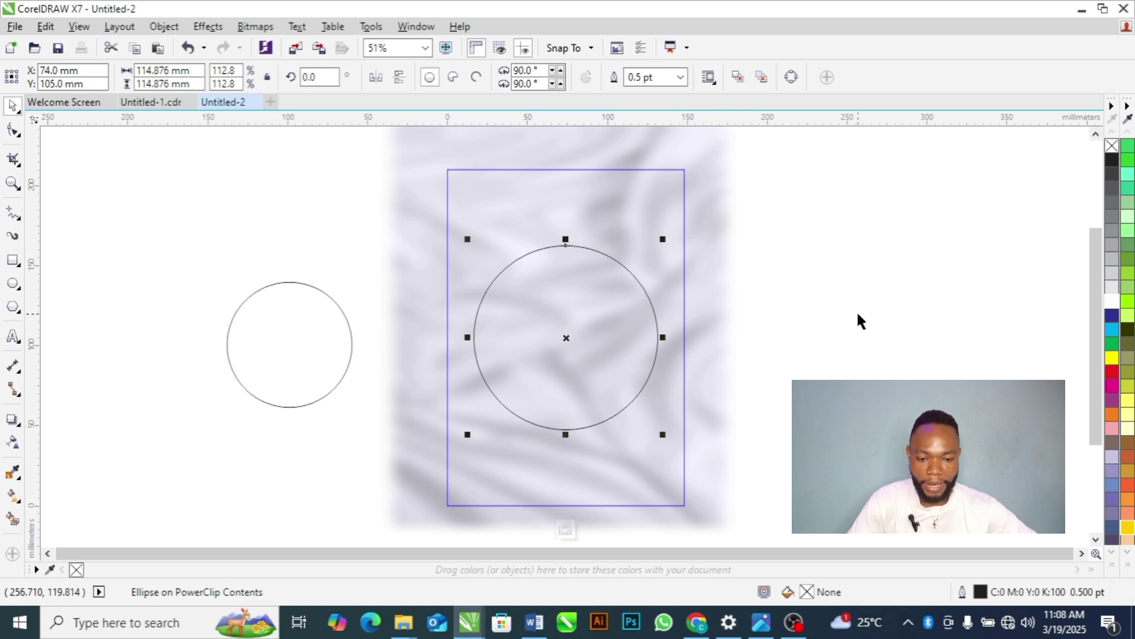
Paste the galaxy image inside the centred circle and enlarge it to fill the circle
key(ctrl+v)
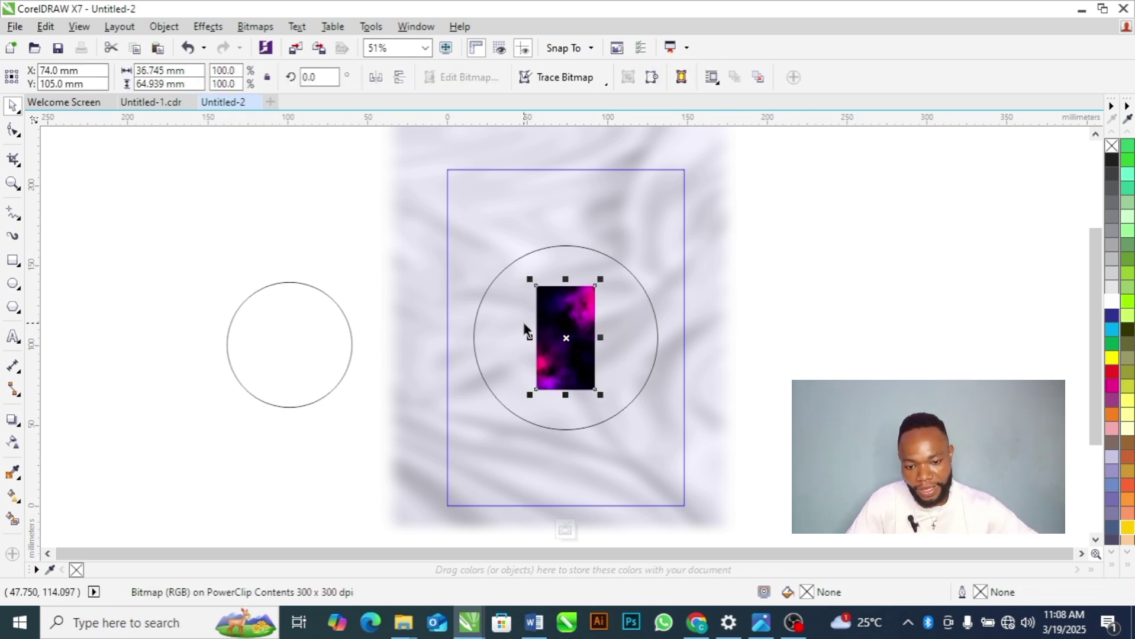
drag(546, 327, 552, 351)
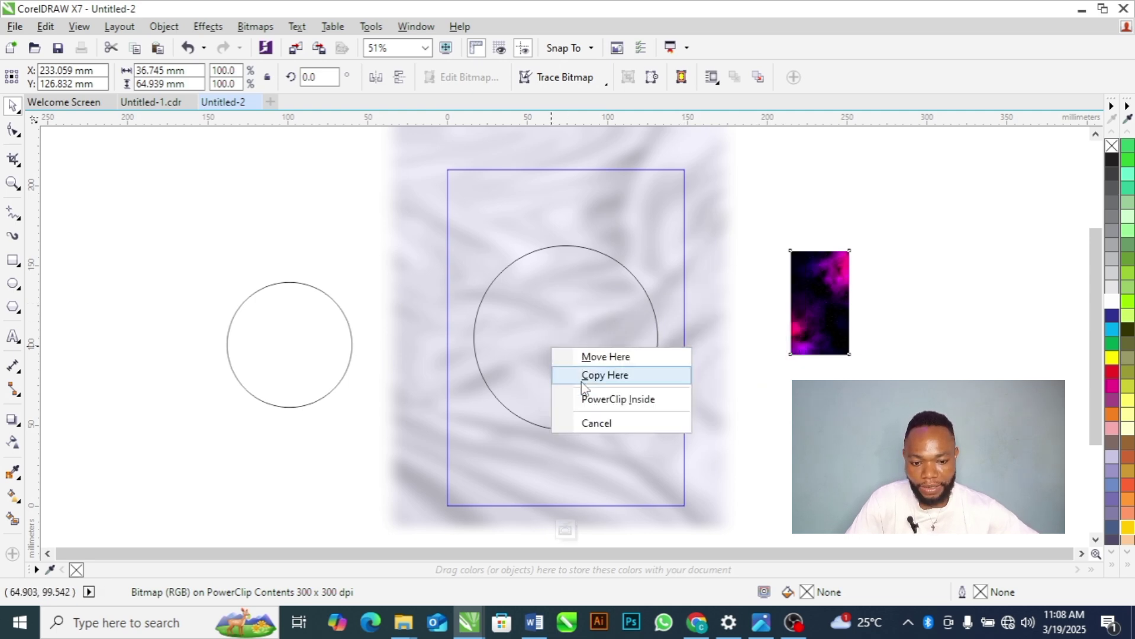
click(589, 400)
double_click(588, 351)
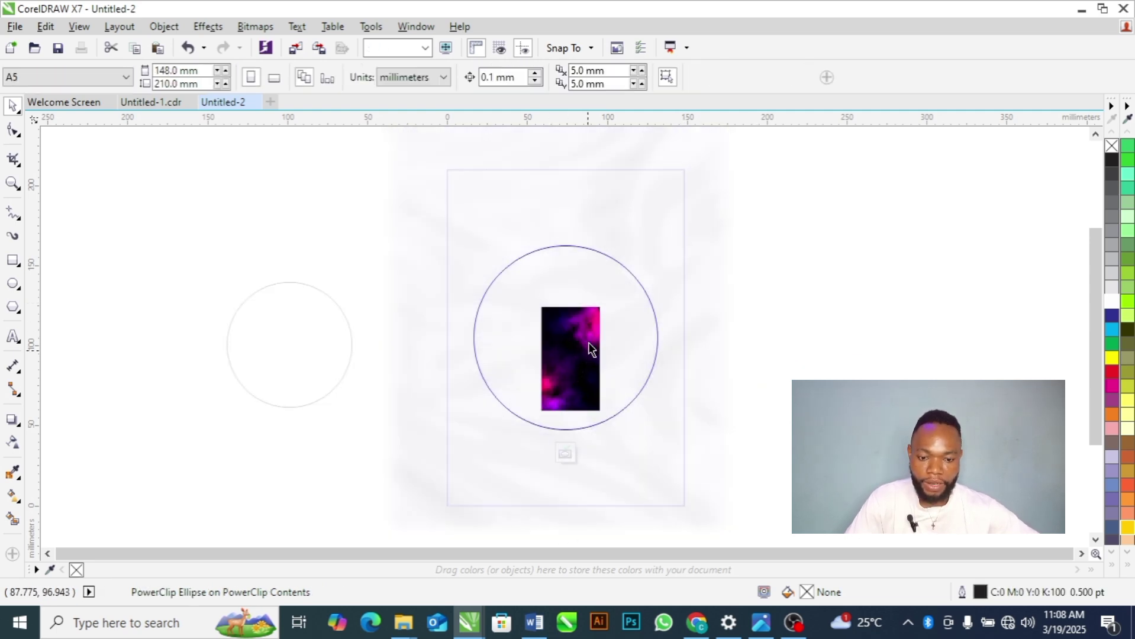
drag(607, 301, 683, 152)
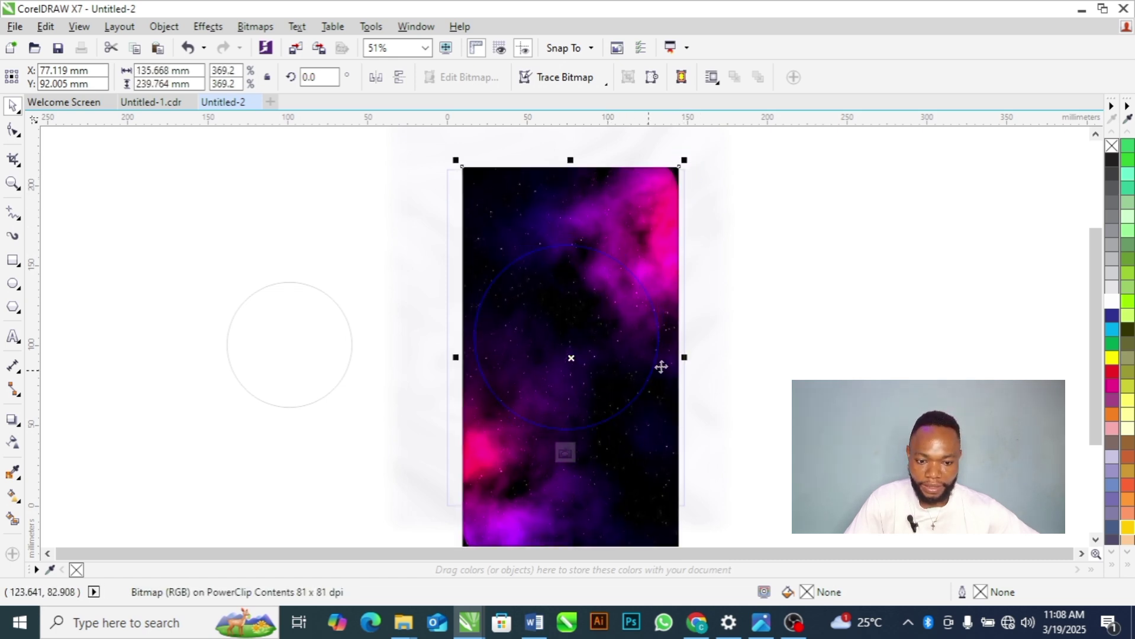
click(768, 358)
click(566, 454)
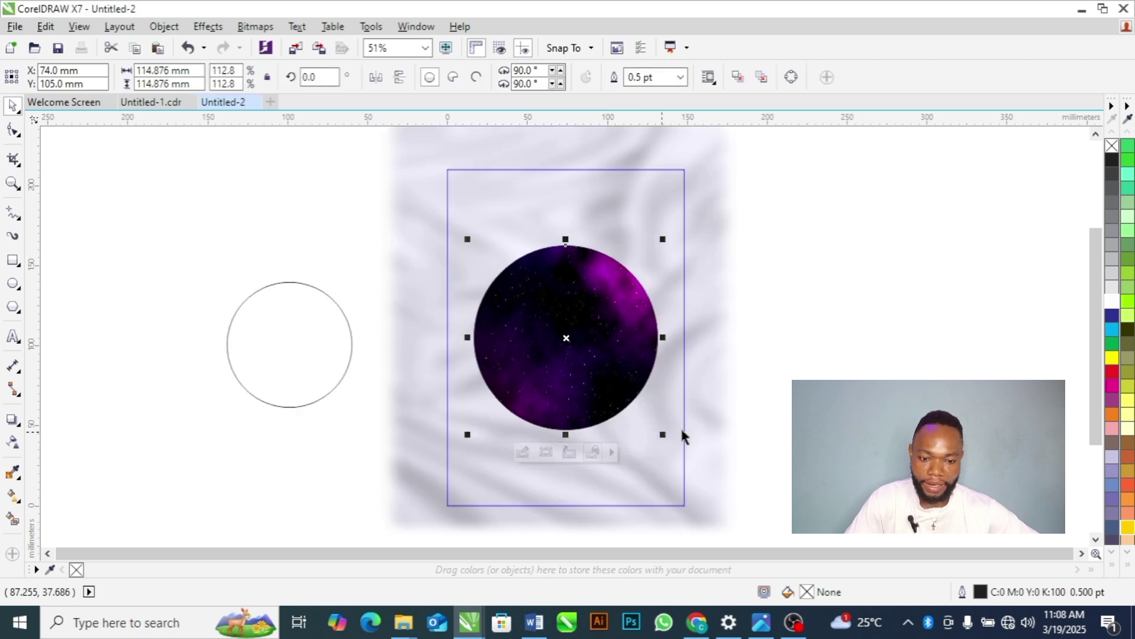
Remove the black outline from the galaxy-filled circle
click(737, 374)
click(598, 368)
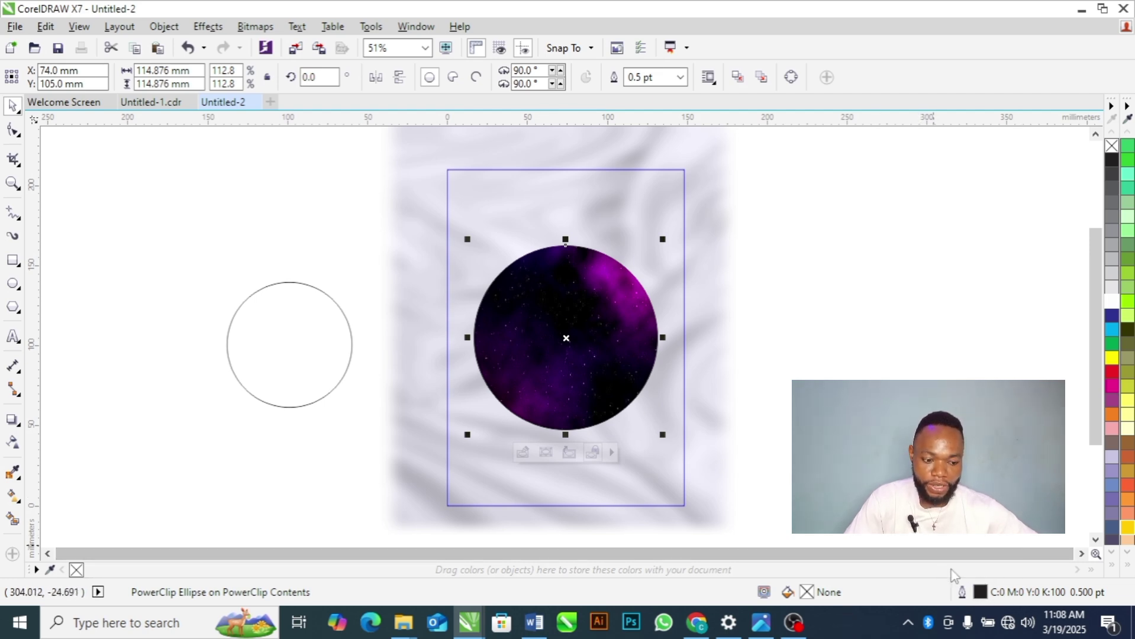
right_click(1111, 148)
click(951, 259)
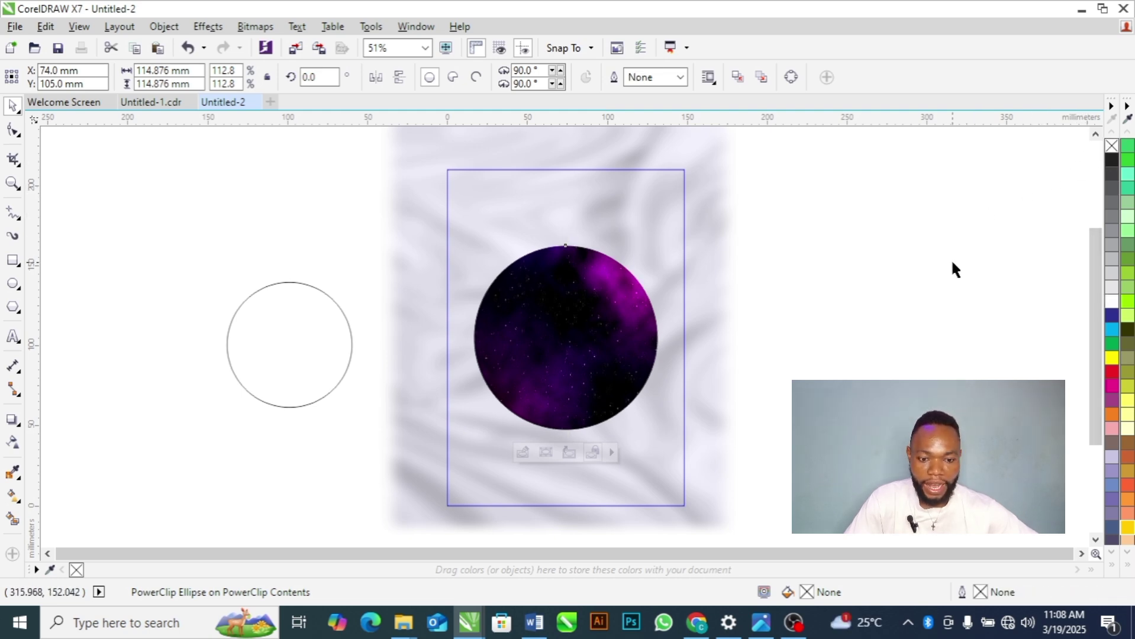
Fill the spare off-page circle with yellow (#FFCC00) and remove its outline
click(642, 351)
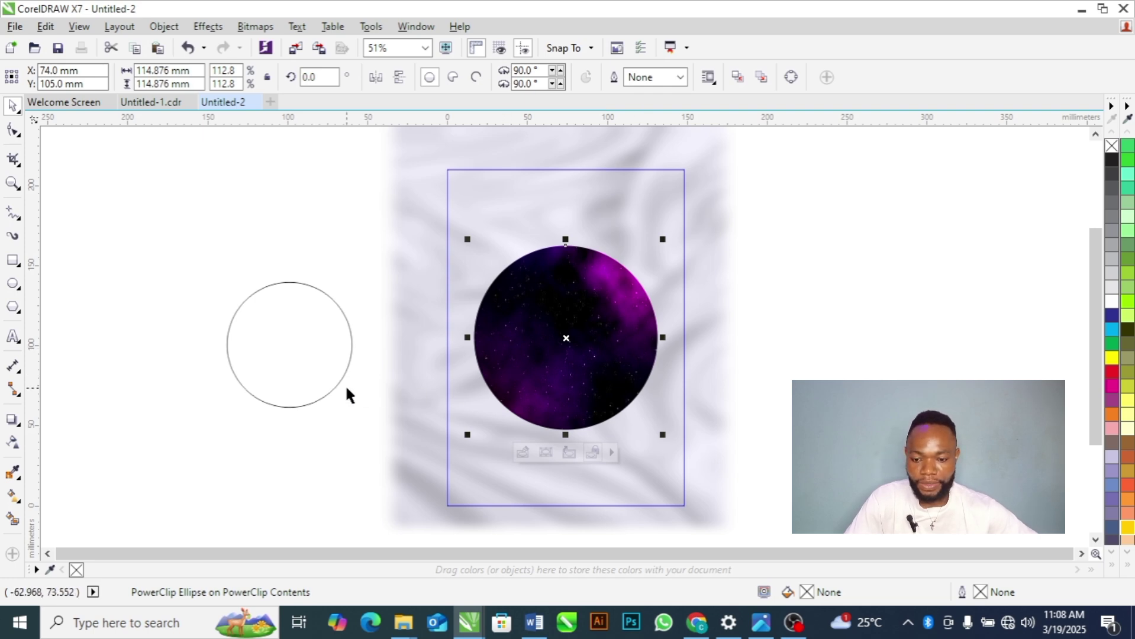
click(329, 385)
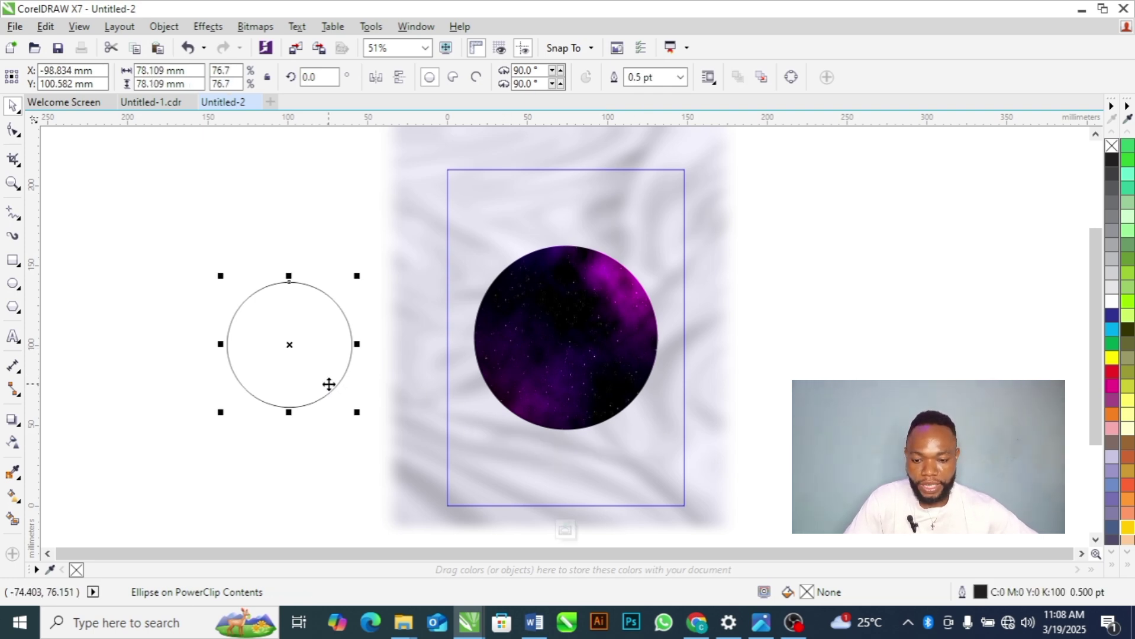
drag(293, 347, 272, 332)
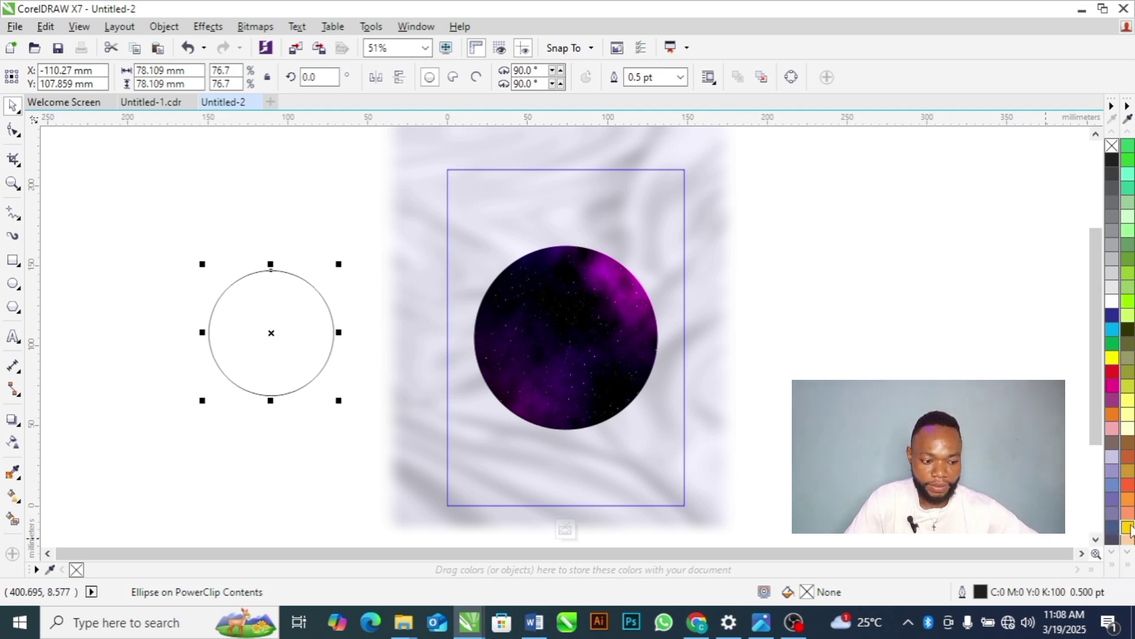
click(1128, 528)
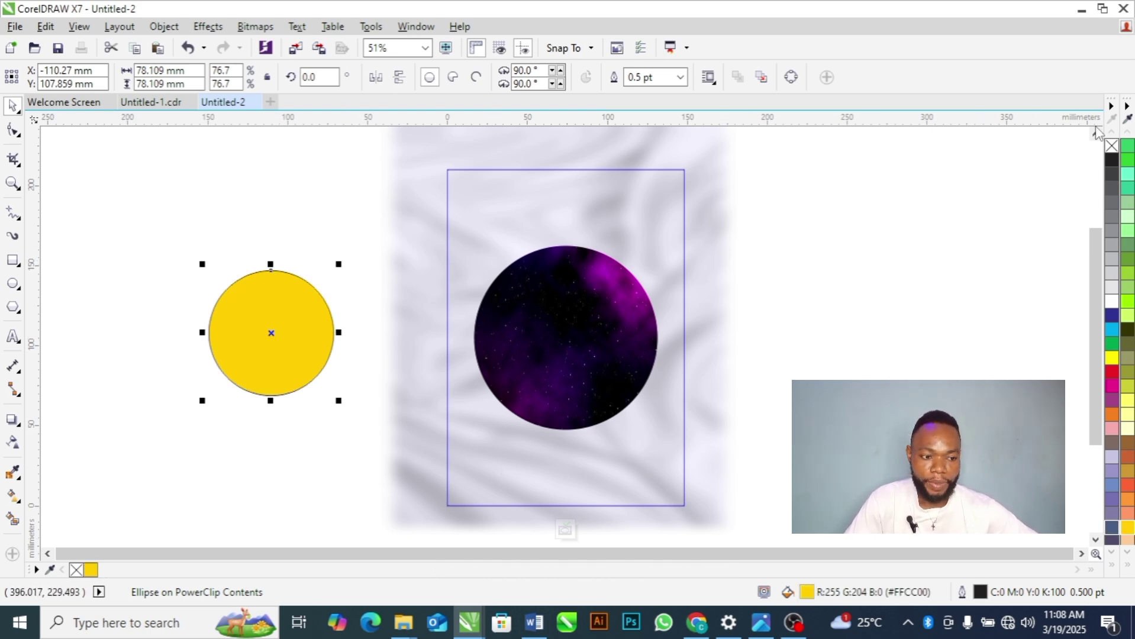
right_click(1111, 148)
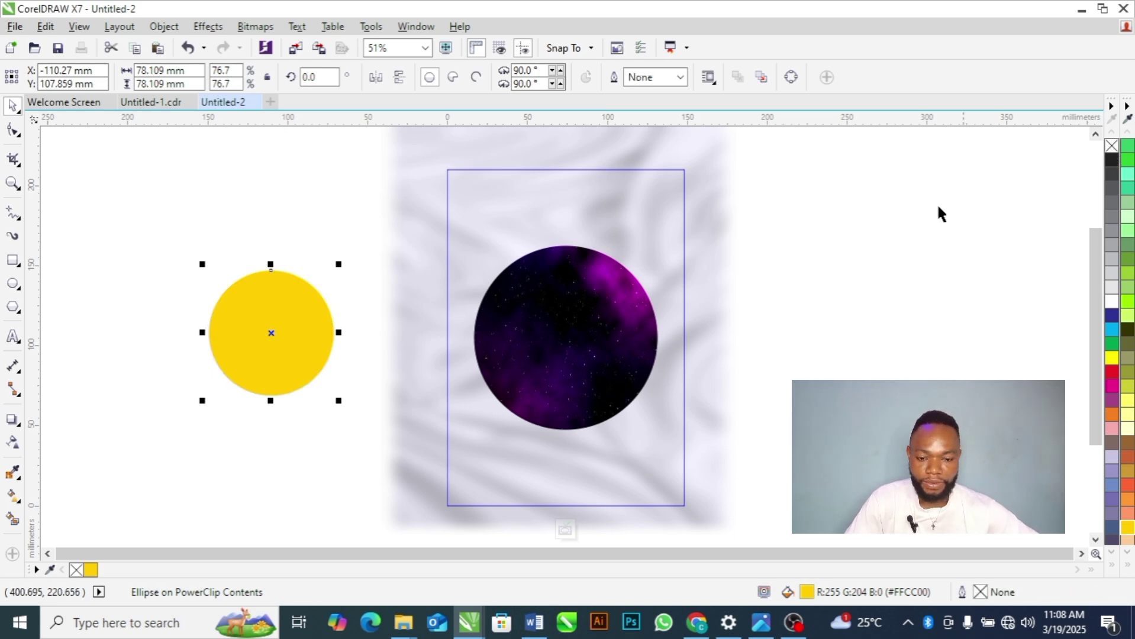
click(917, 210)
click(236, 355)
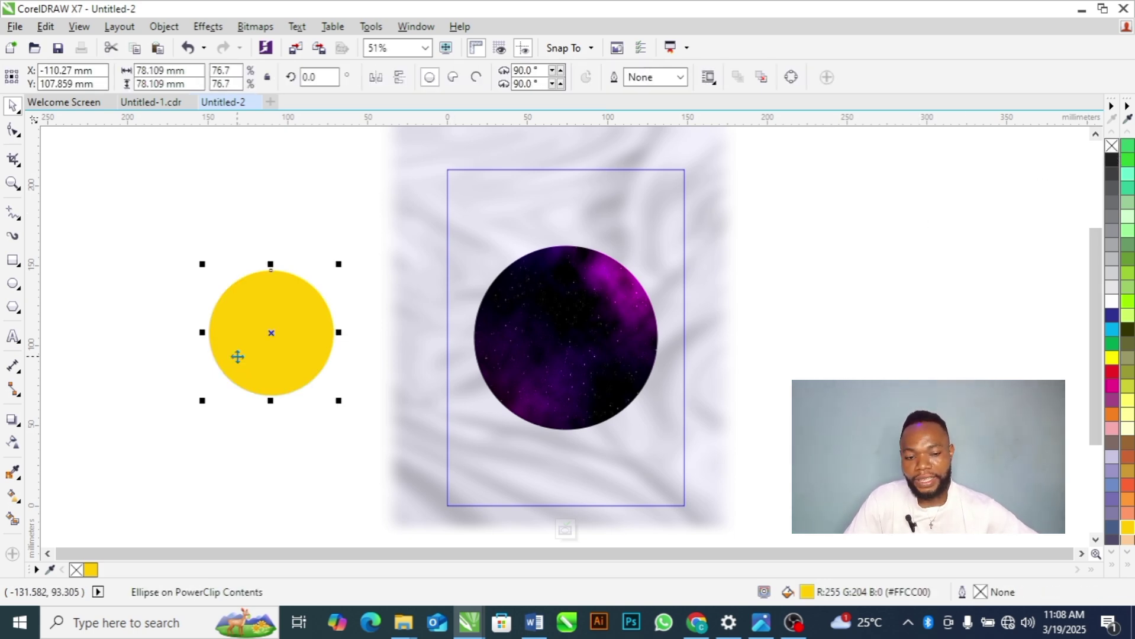
Align the yellow disc's centre on the galaxy circle and enlarge both circles together
shift+click(534, 338)
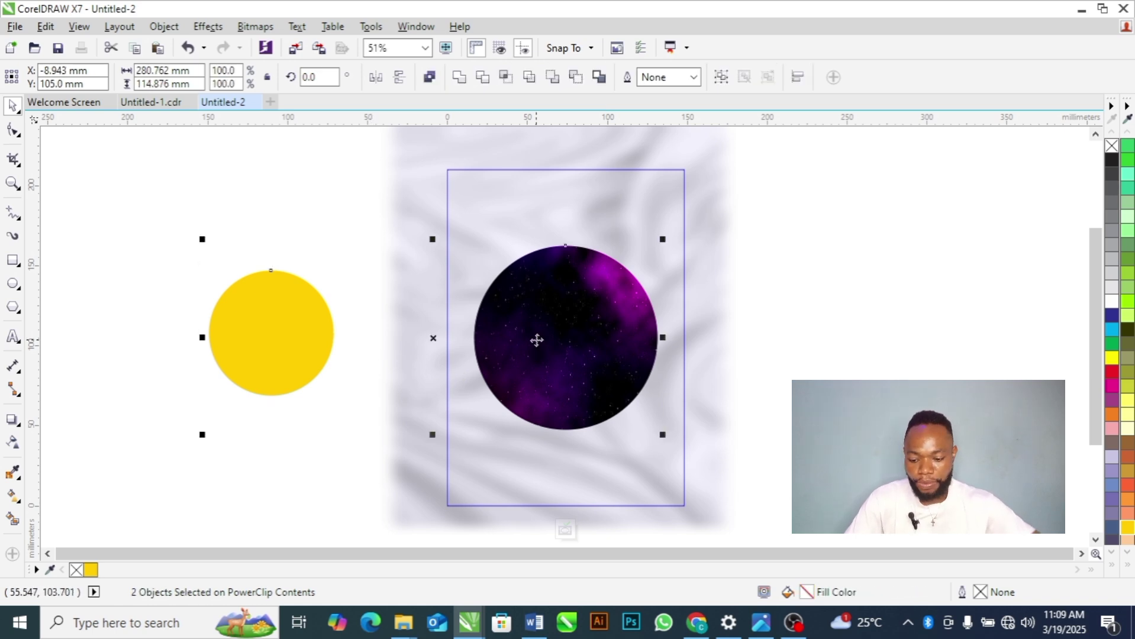
key(c)
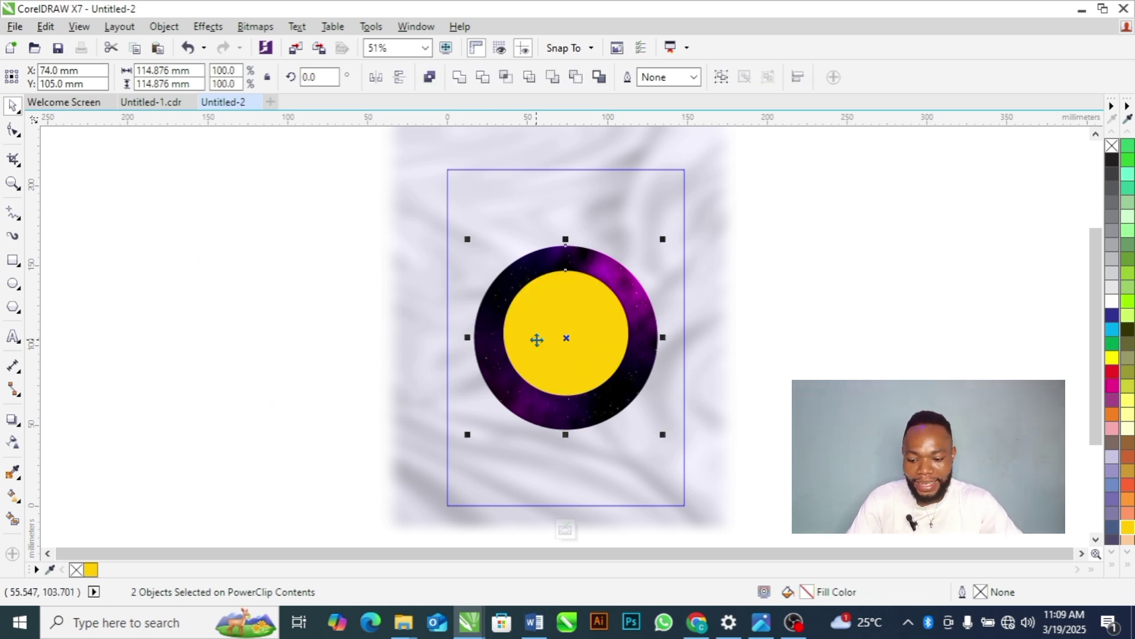
key(e)
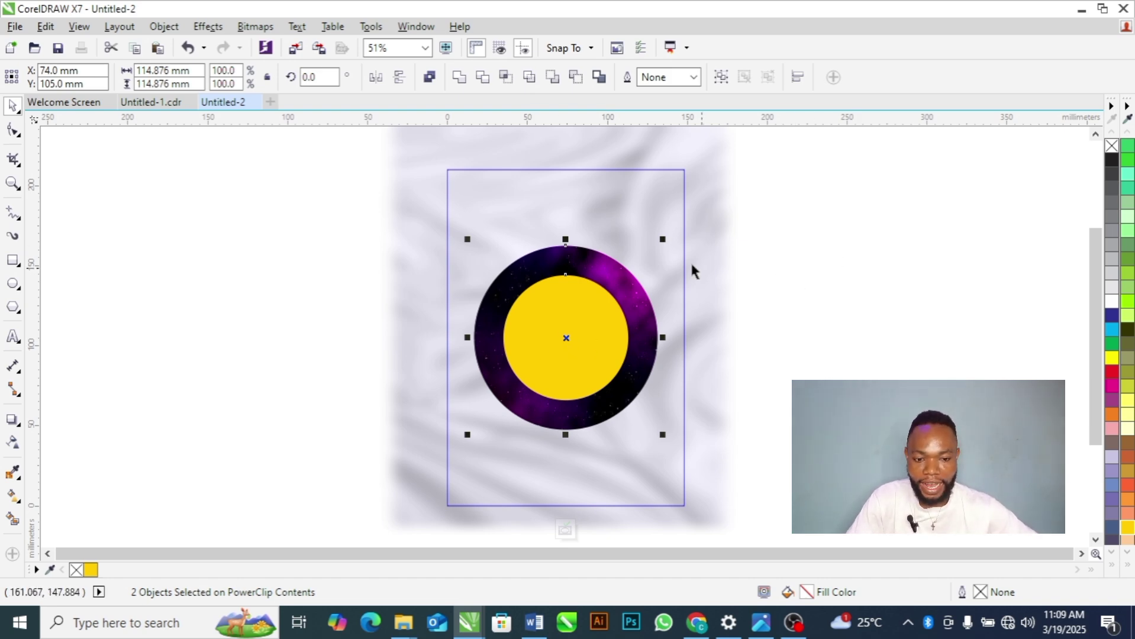
drag(664, 237, 671, 231)
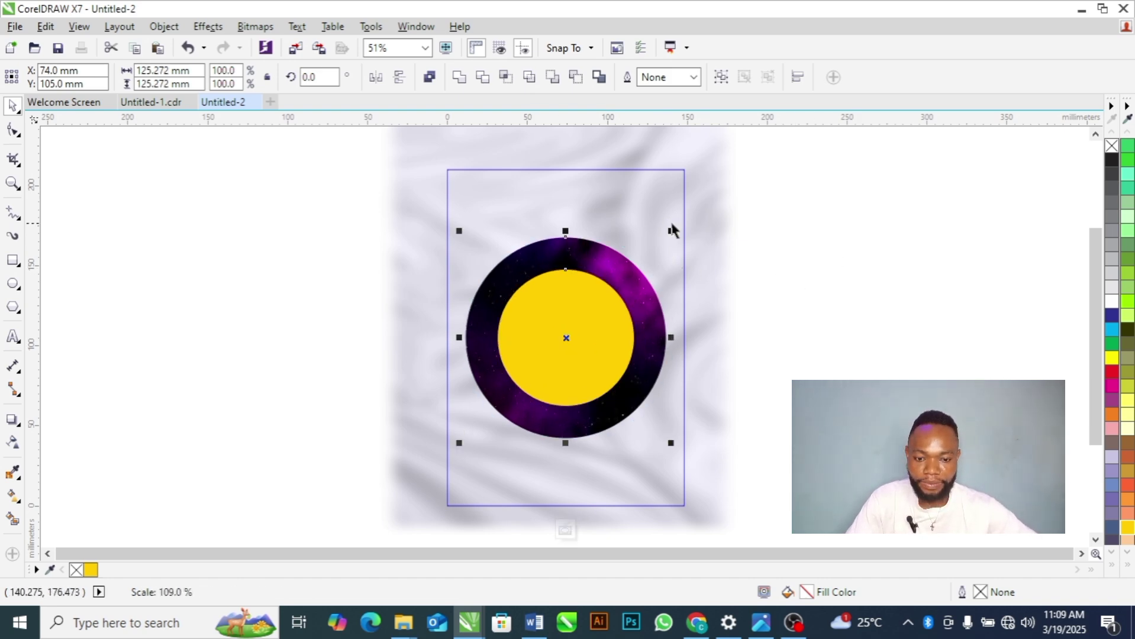
click(860, 280)
click(601, 337)
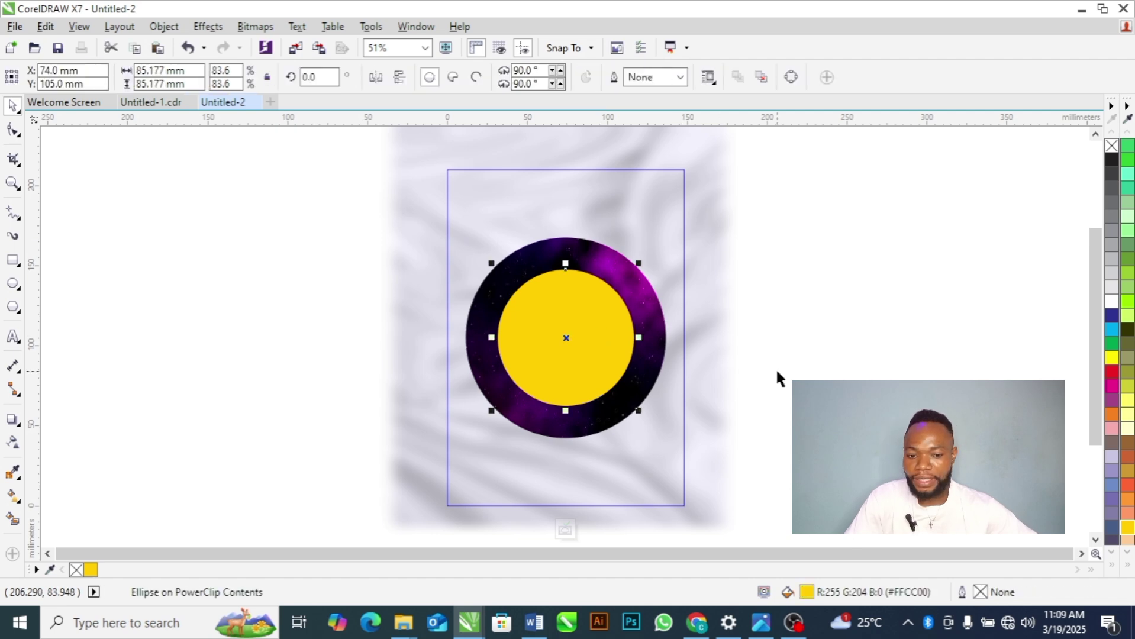
key(F10)
key(Escape)
key(alt+Tab)
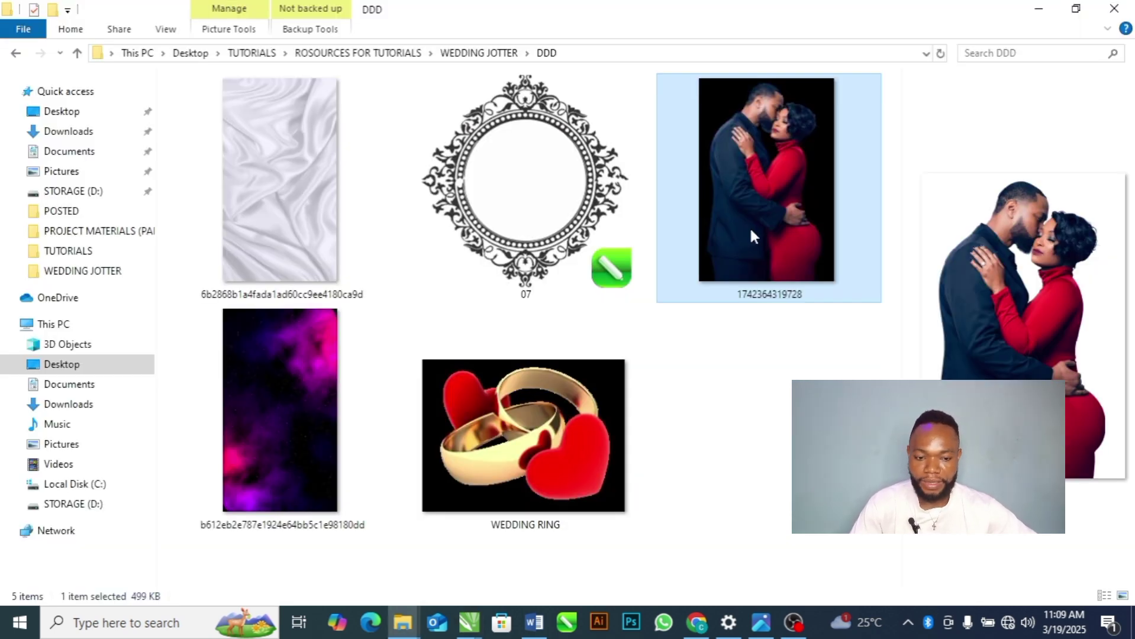
Paste the couple photo, scale it to 49.8% and place it inside the page frame
key(alt+Tab)
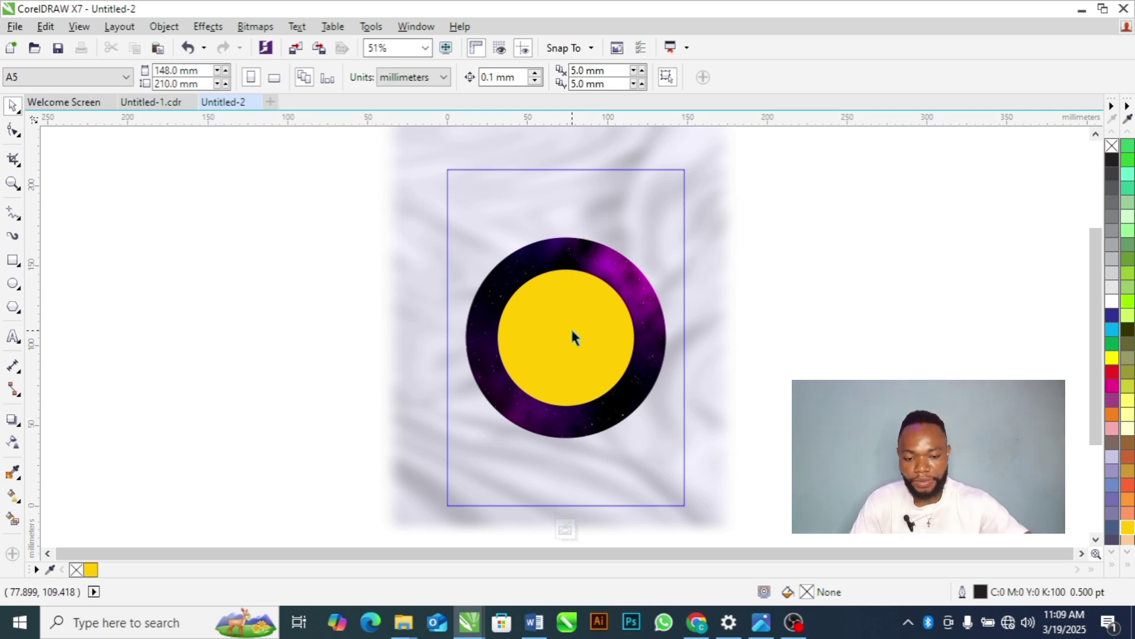
key(ctrl+v)
drag(595, 234, 584, 366)
drag(768, 153, 660, 312)
drag(559, 448, 578, 327)
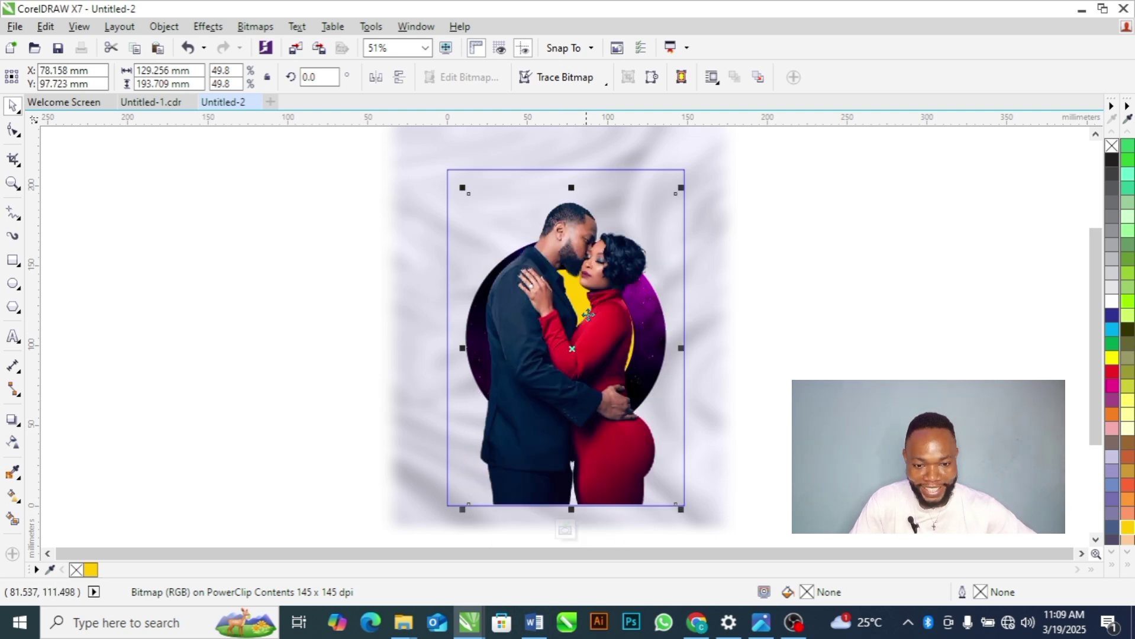
click(910, 320)
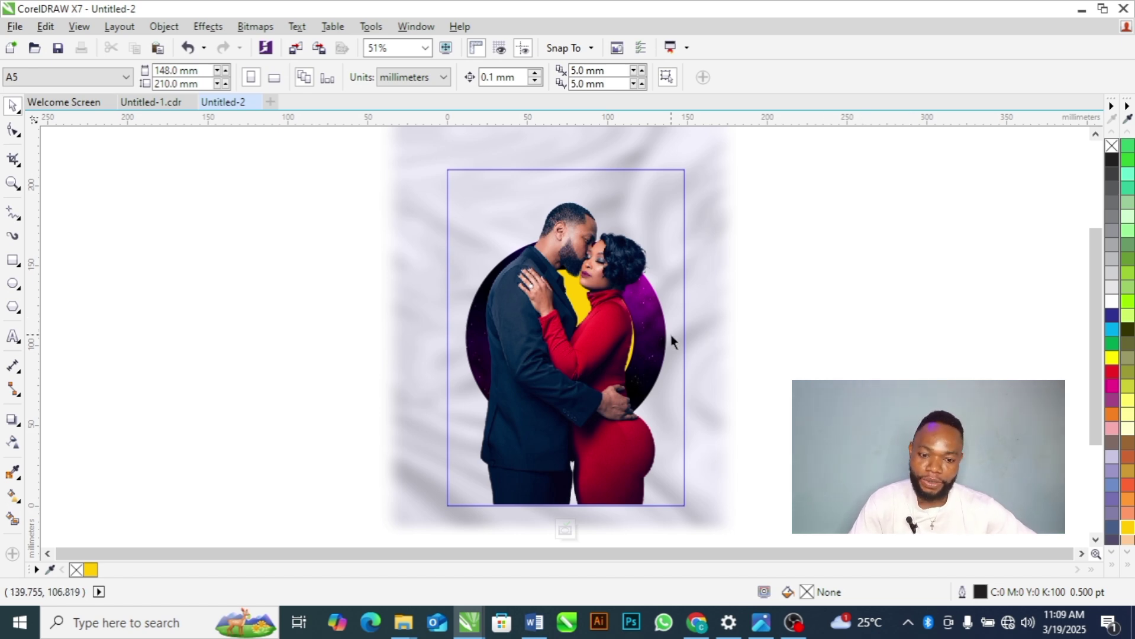
ctrl+click(625, 335)
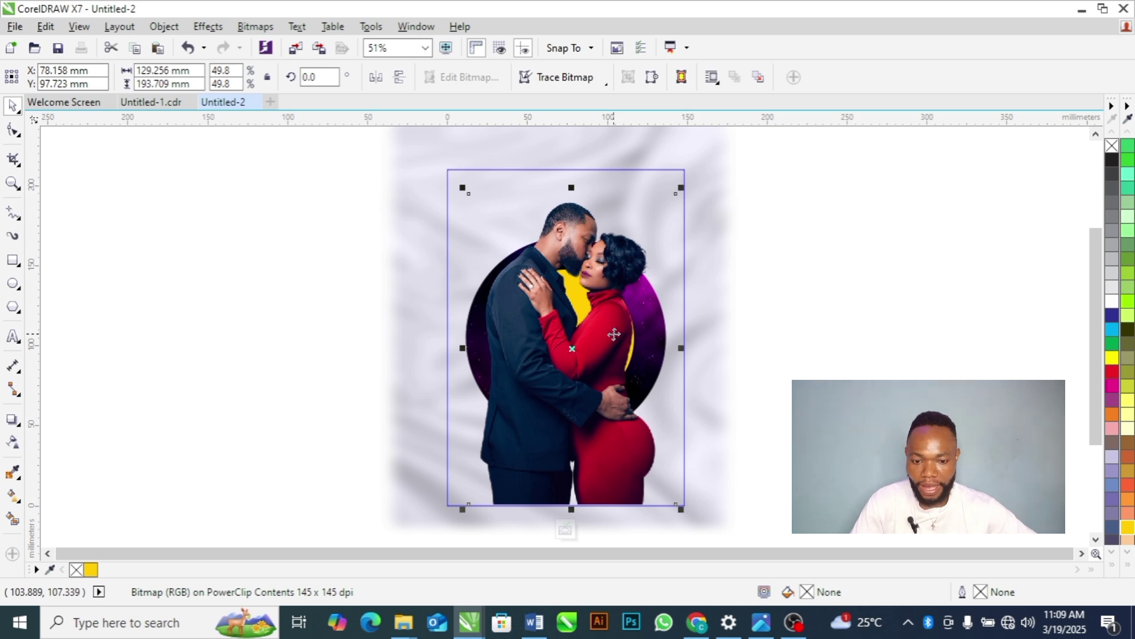
Pull the photo out, enlarge both circles slightly, then put the photo back in the frame
drag(614, 335, 372, 346)
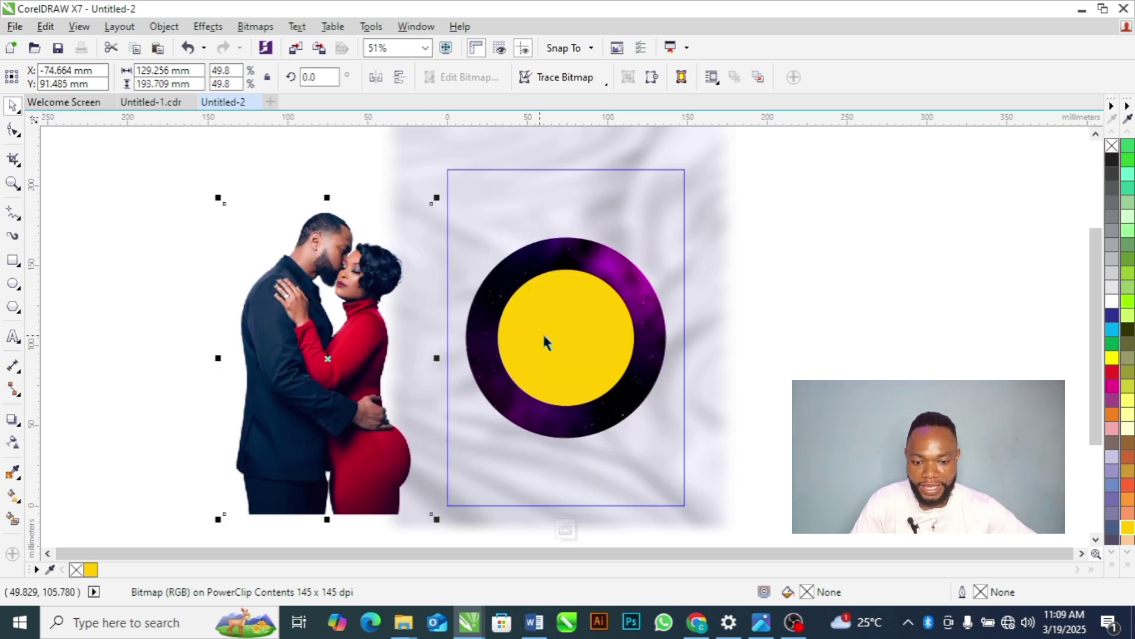
click(552, 337)
shift+click(659, 307)
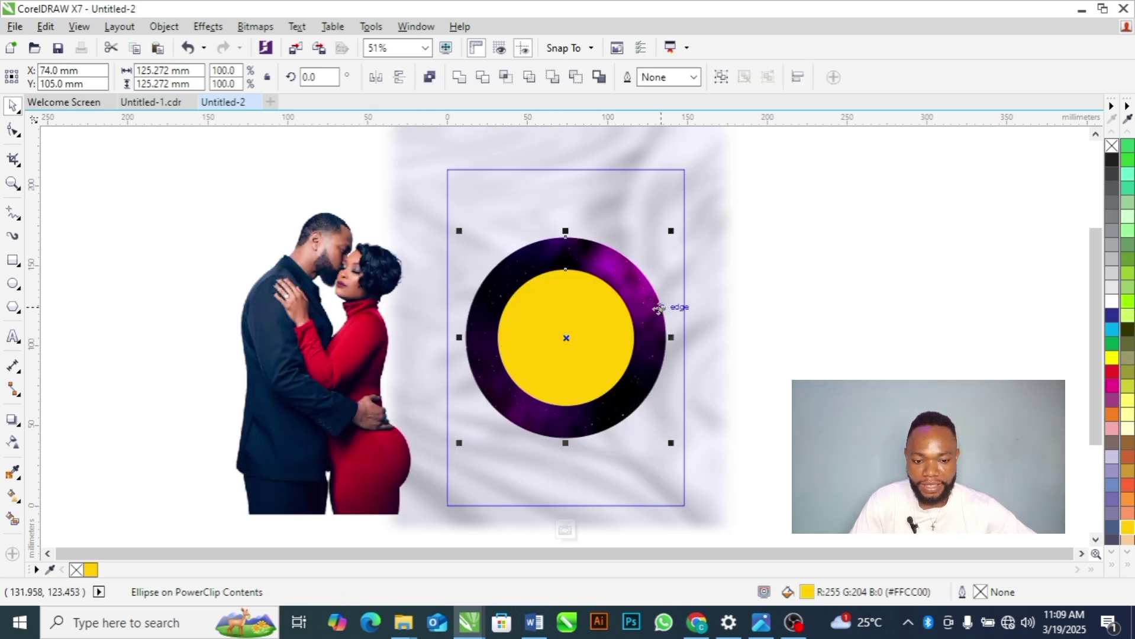
drag(671, 232, 687, 215)
click(321, 356)
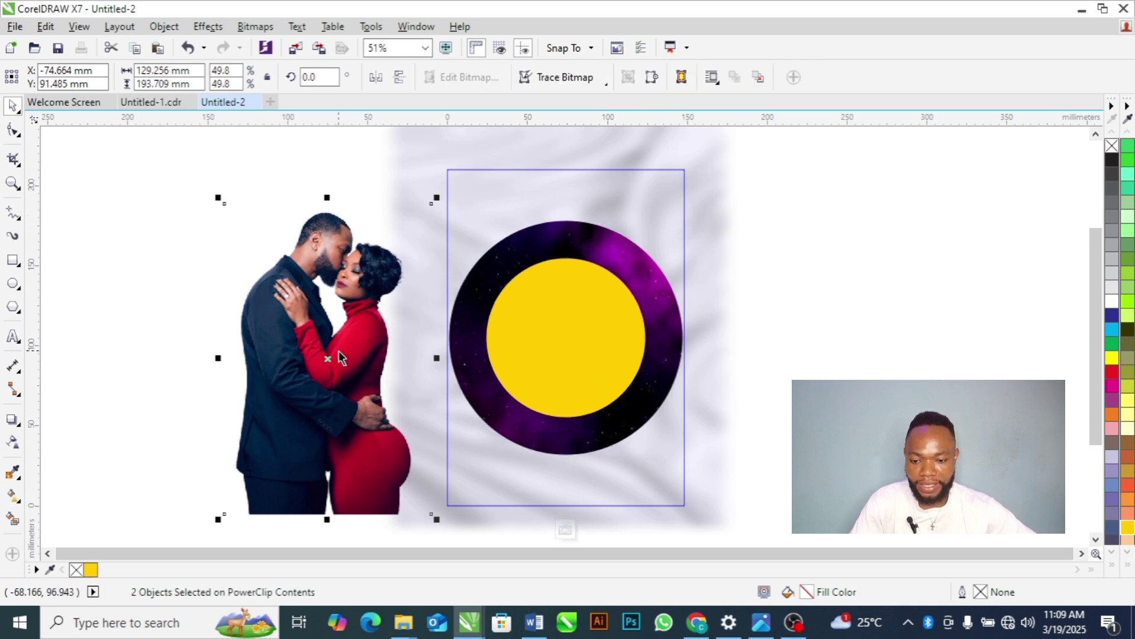
drag(321, 356, 554, 349)
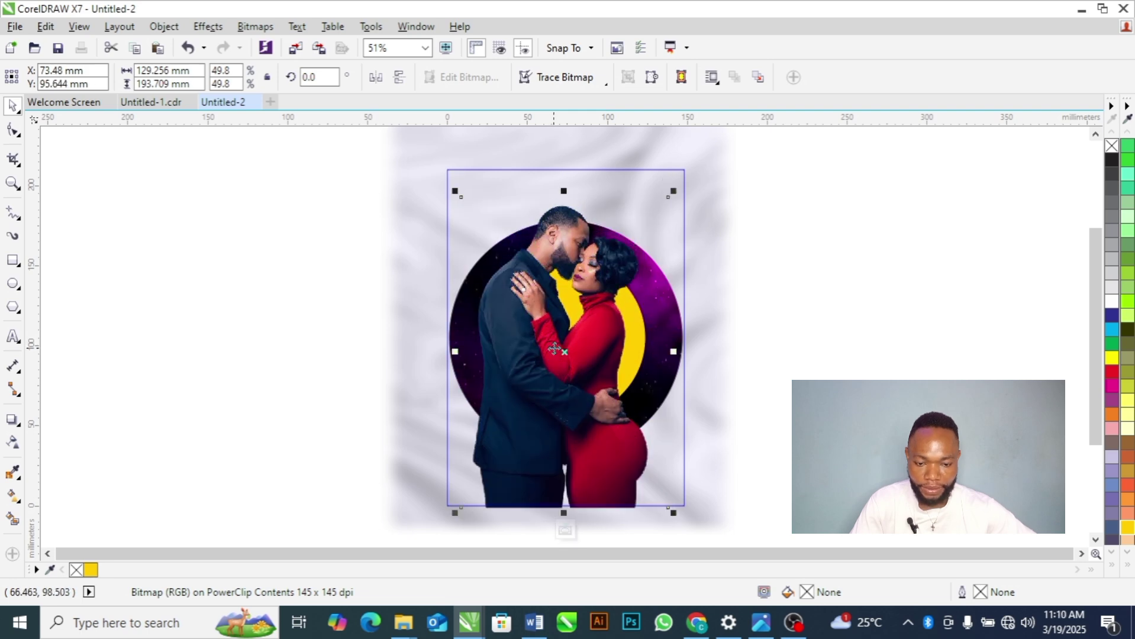
click(829, 297)
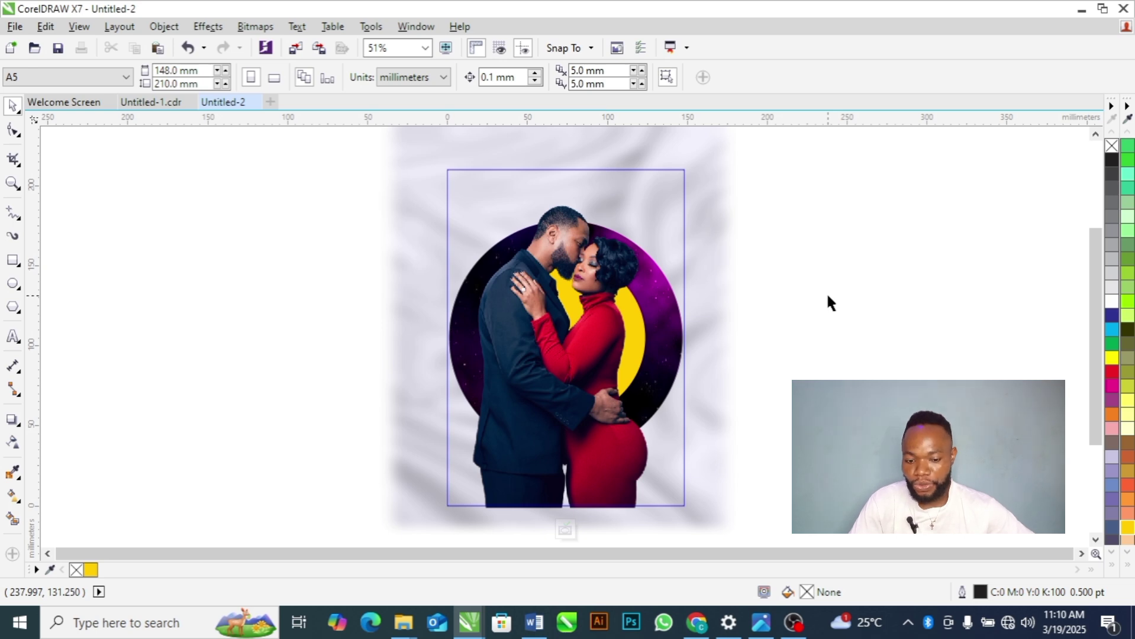
Drag the 07 ornamental frame image from File Explorer into CorelDRAW
key(alt+Tab)
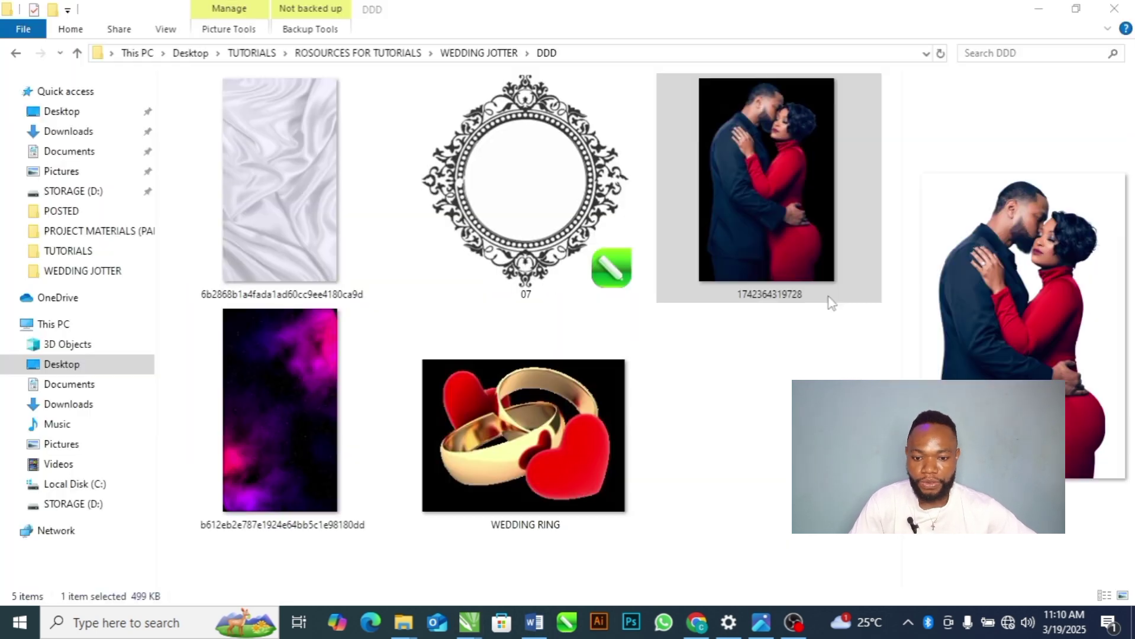
click(508, 251)
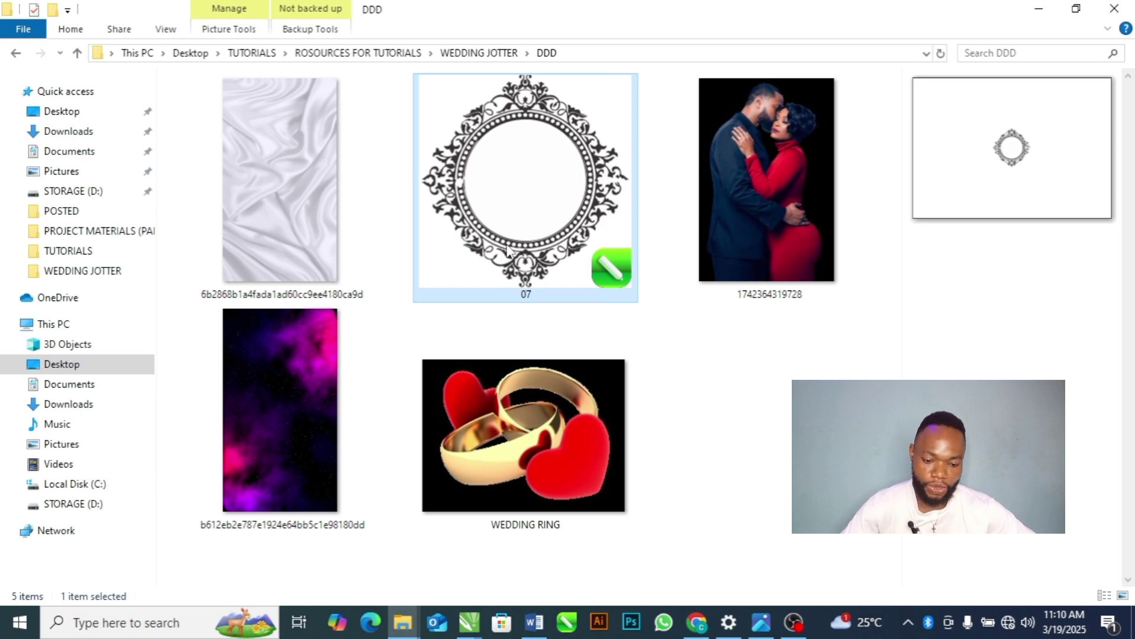
drag(508, 252, 318, 351)
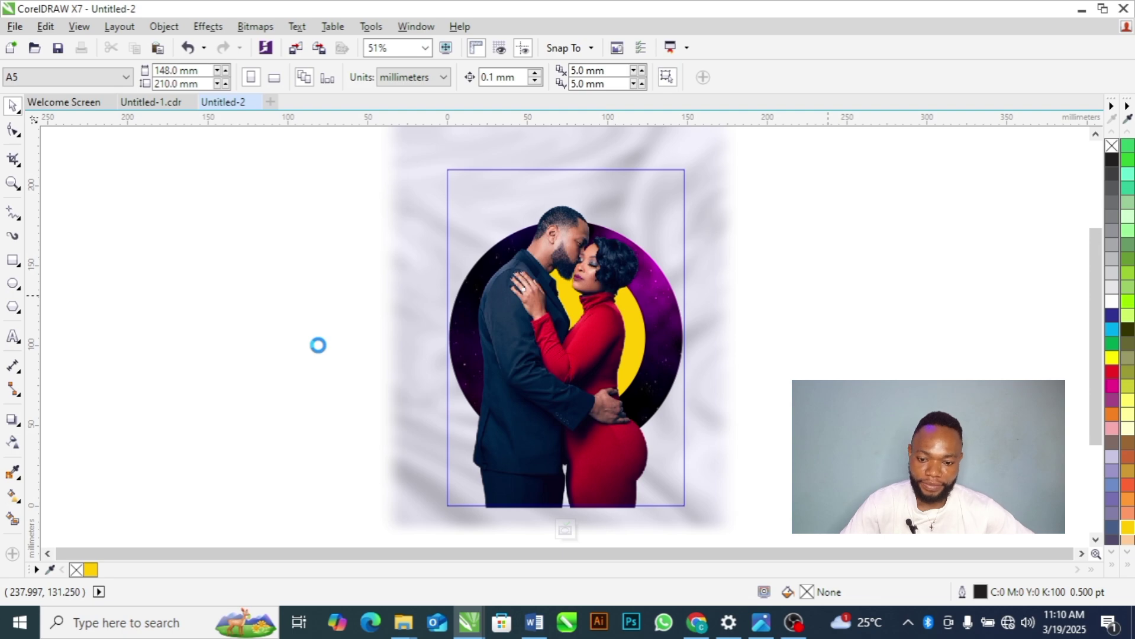
Browse the vectors folder of decorative frames, then return to the CorelDRAW design
key(alt+Tab)
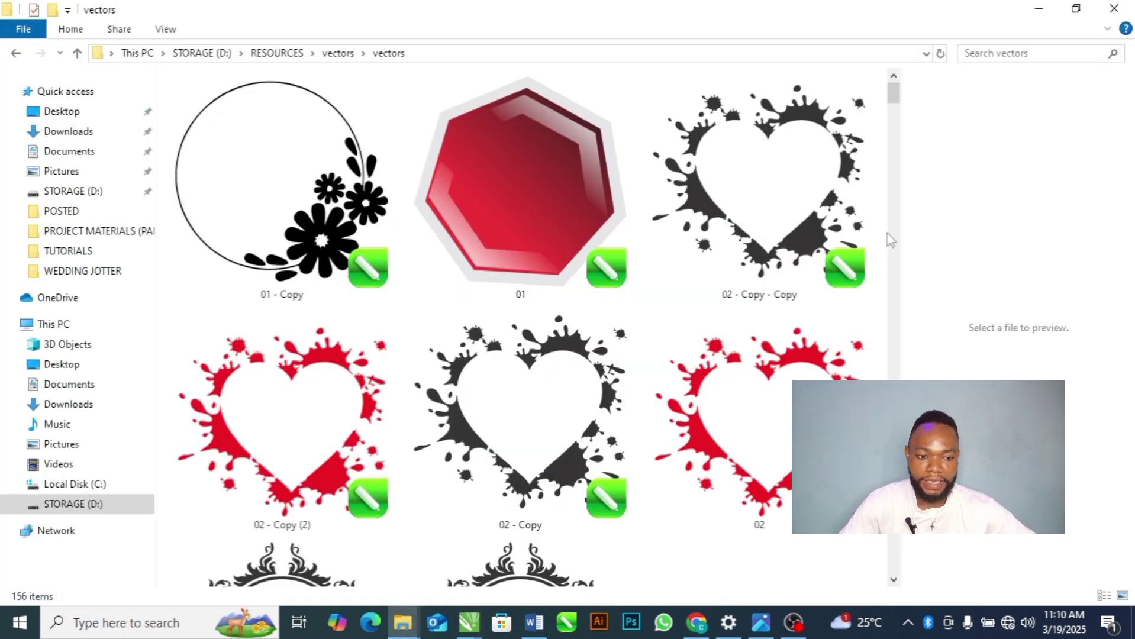
mouse_move(893, 93)
mouse_down()
mouse_move(907, 213)
mouse_move(897, 95)
mouse_up()
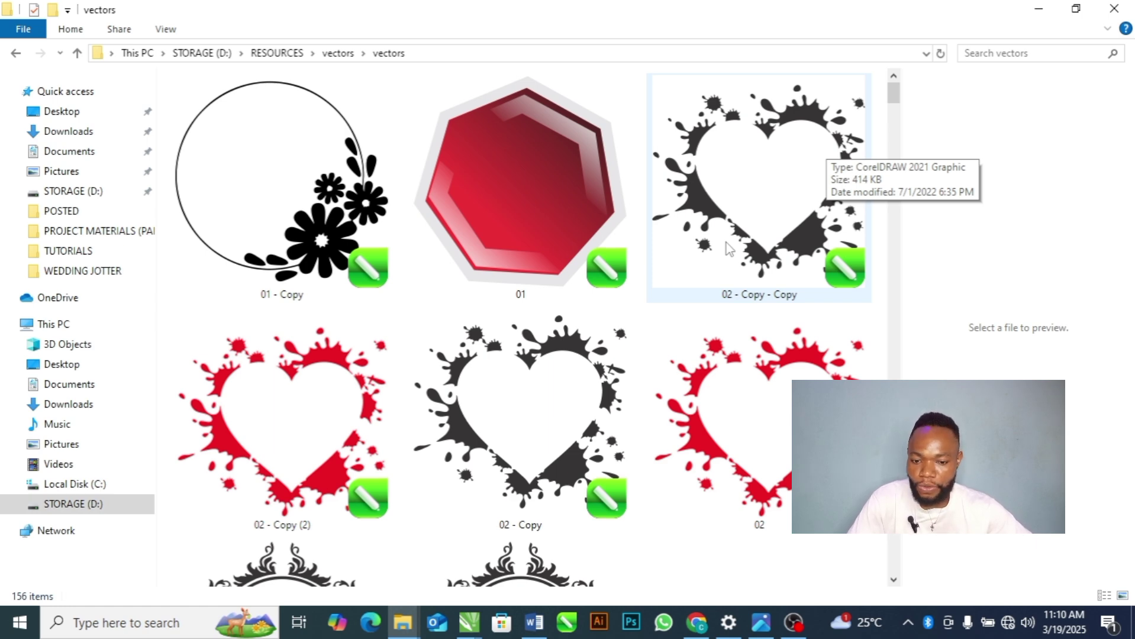
key(alt+Tab)
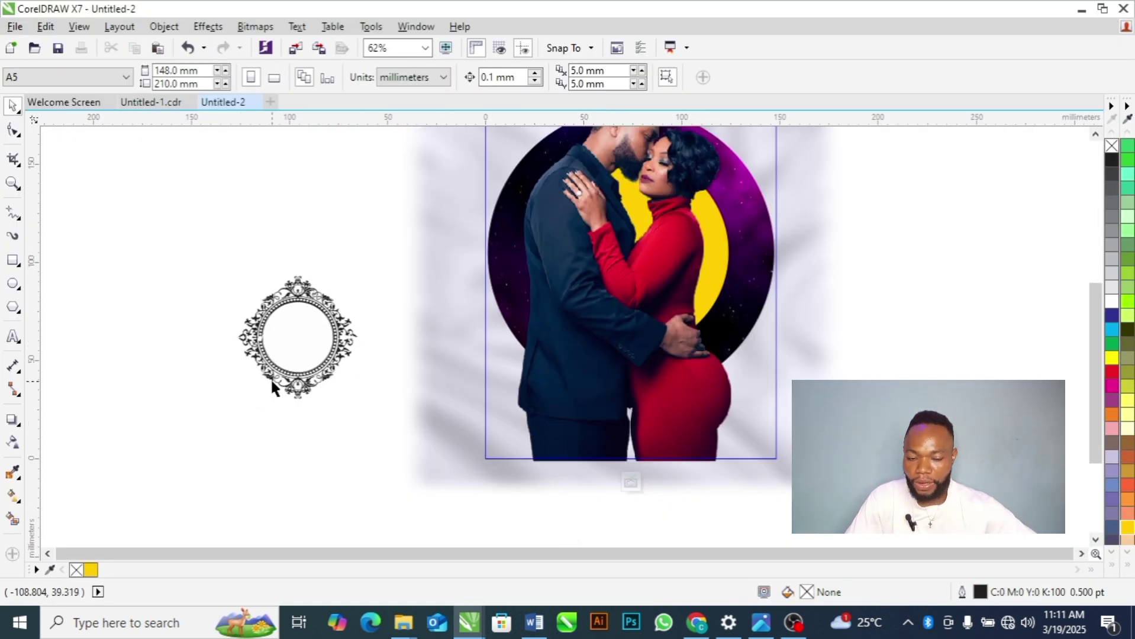
Recolour the ornate frame's curve red from the colour swatches
click(272, 386)
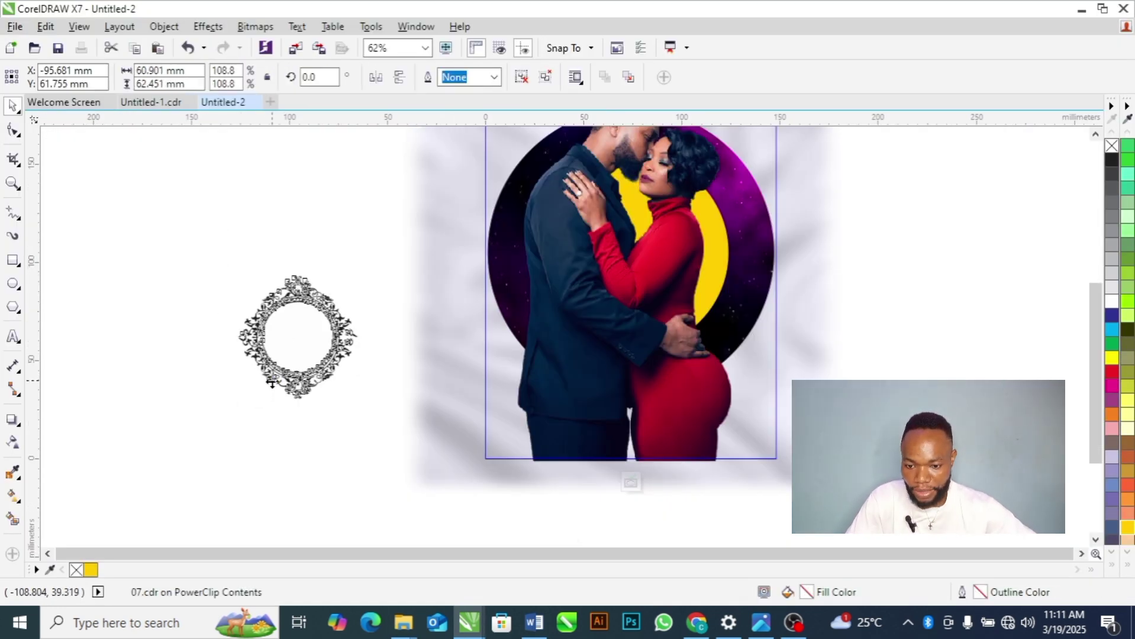
ctrl+click(272, 381)
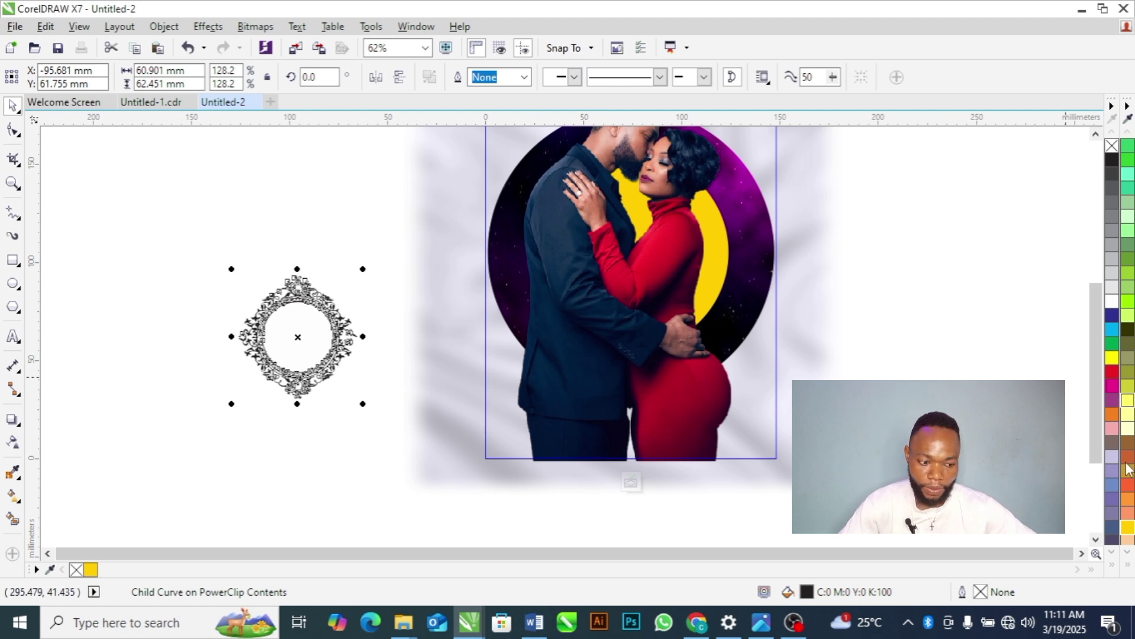
click(1129, 570)
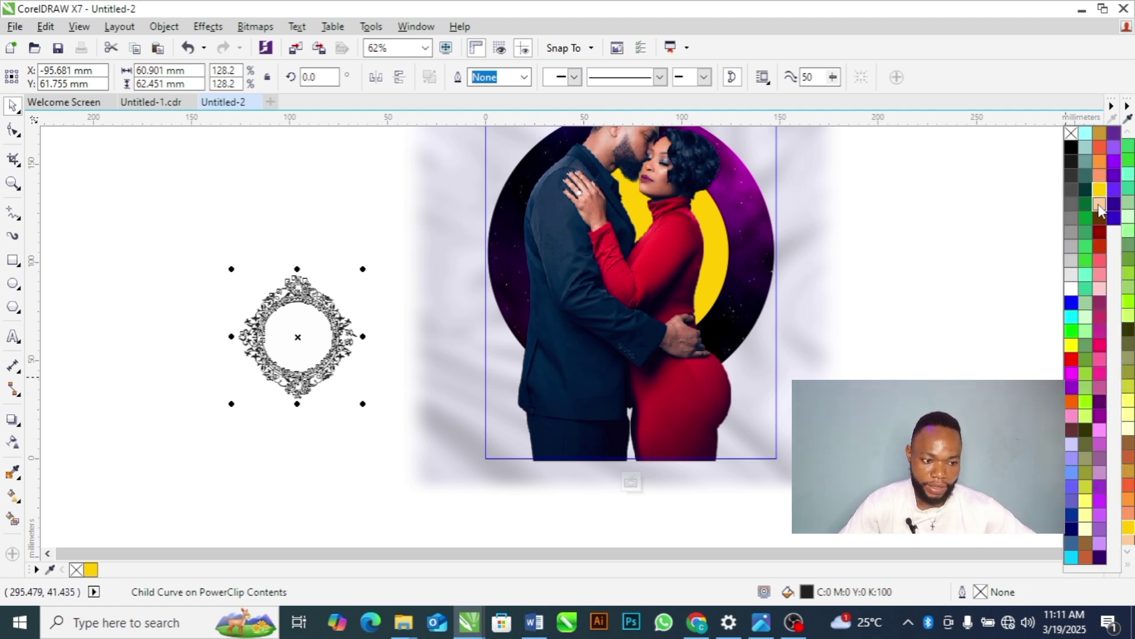
click(1070, 359)
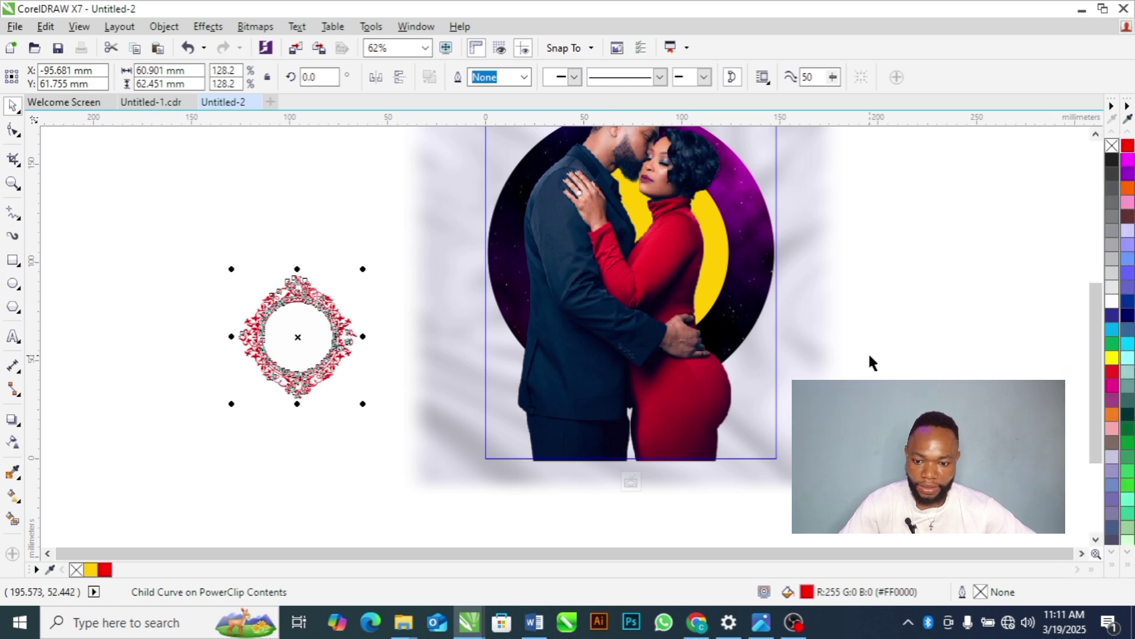
Move the red ornate frame onto the lower left of the couple photo
click(276, 444)
click(303, 353)
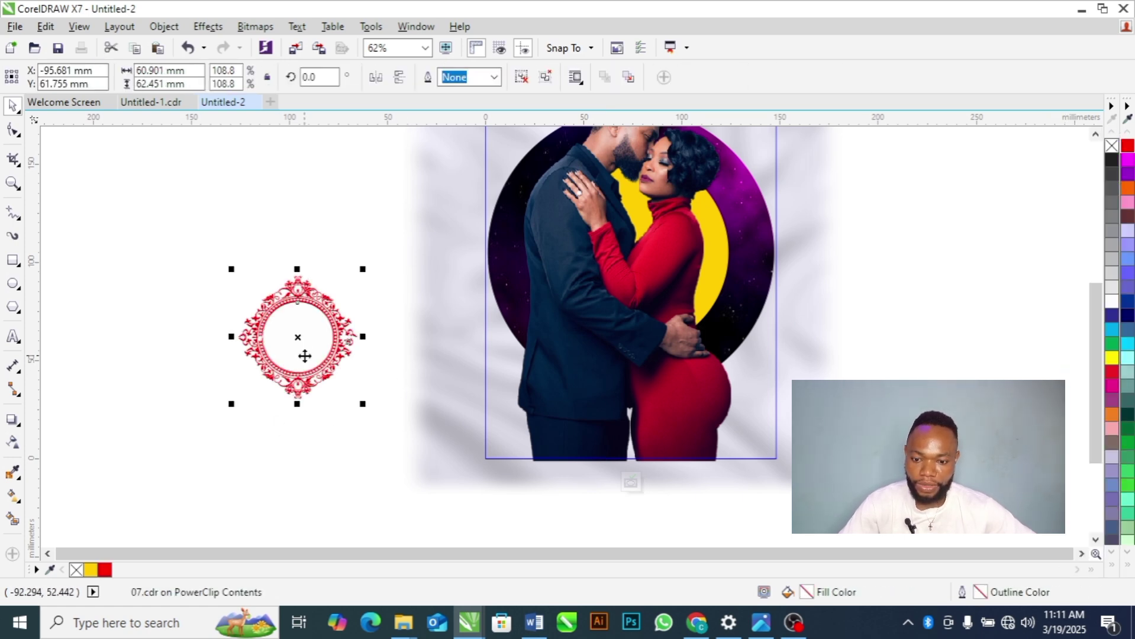
drag(317, 322, 576, 373)
click(332, 398)
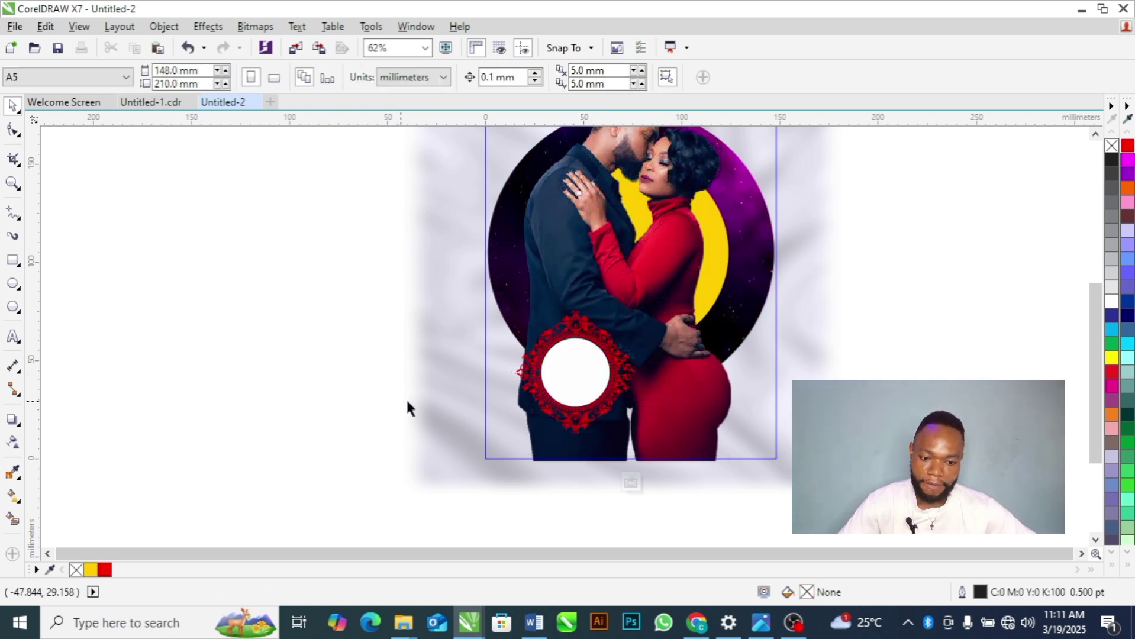
Fill the white circle inside the frame with navy blue
ctrl+click(574, 382)
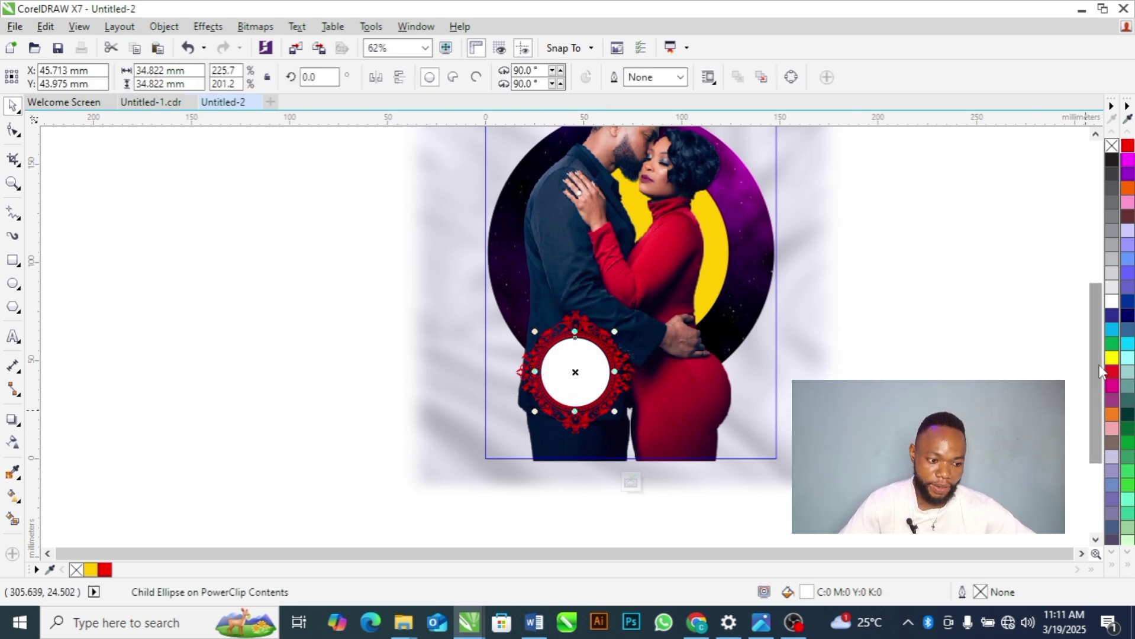
click(1128, 317)
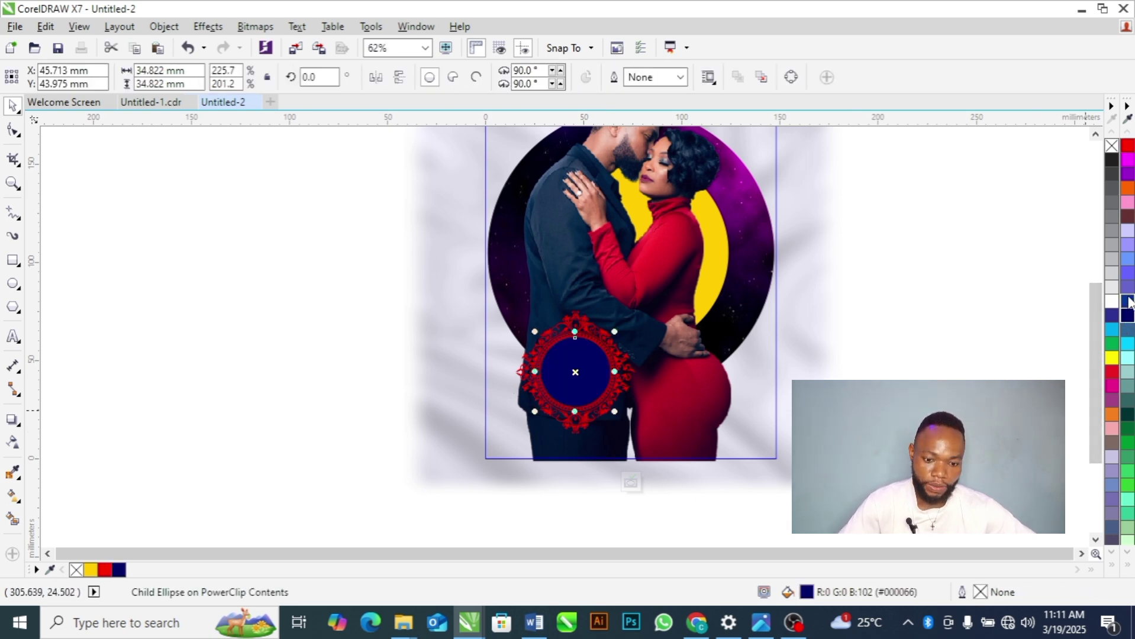
click(941, 356)
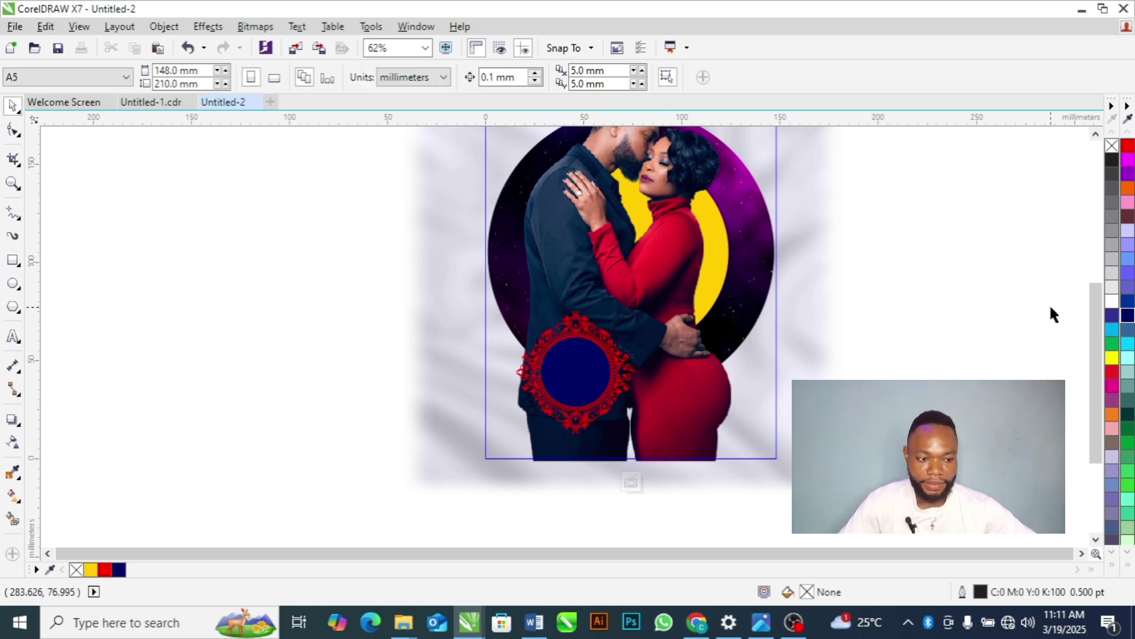
drag(1092, 316, 1087, 259)
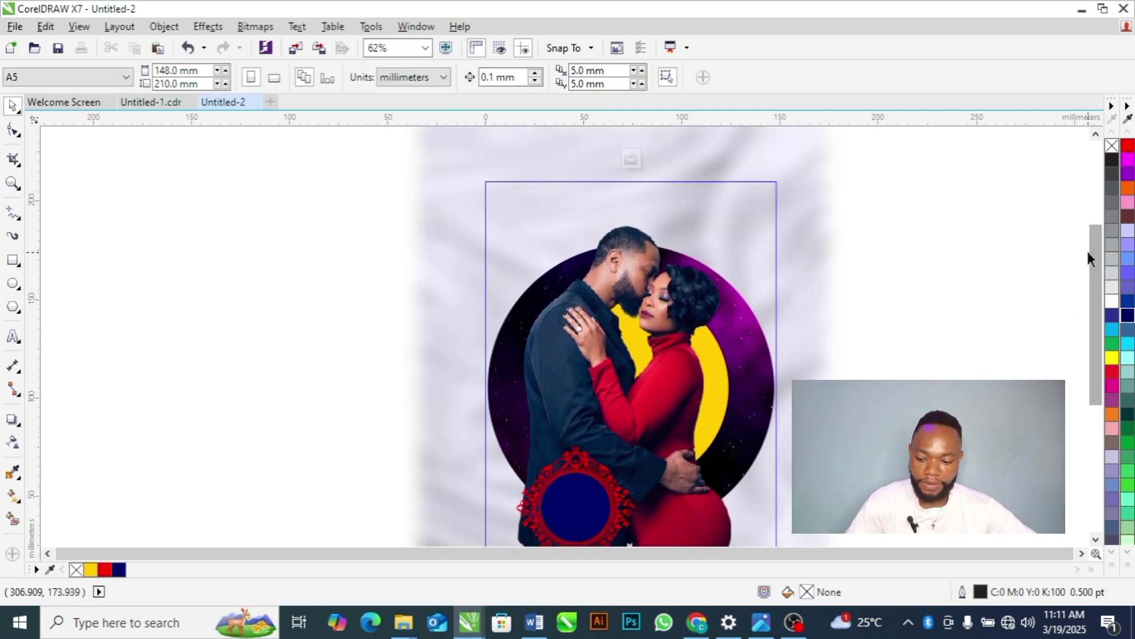
key(alt+Tab)
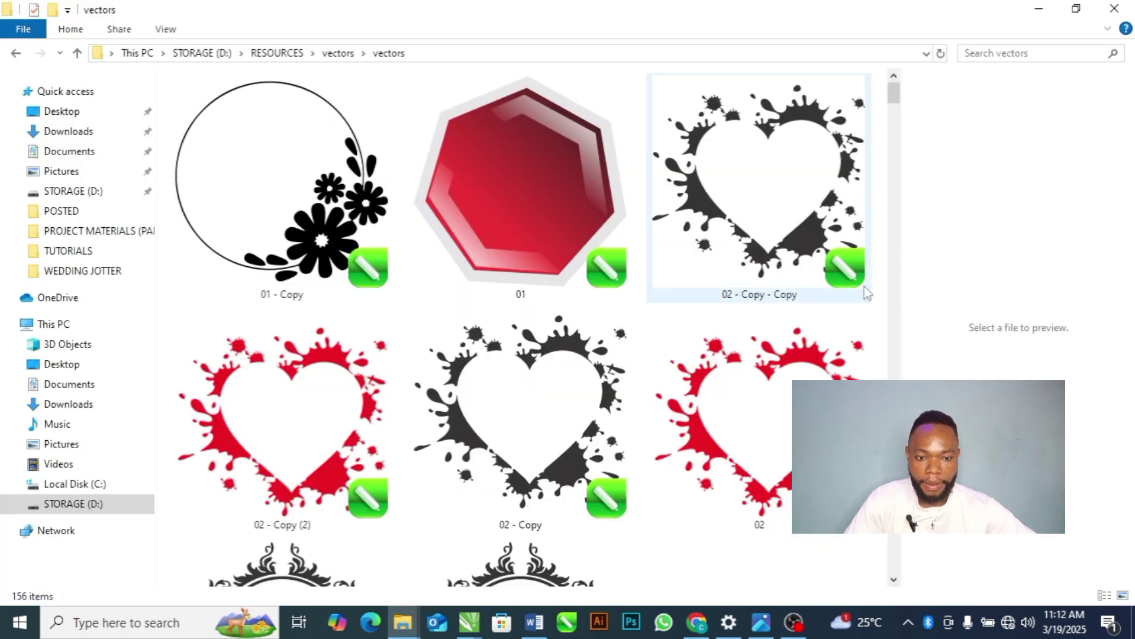
key(alt+Tab)
key(Tab)
click(555, 440)
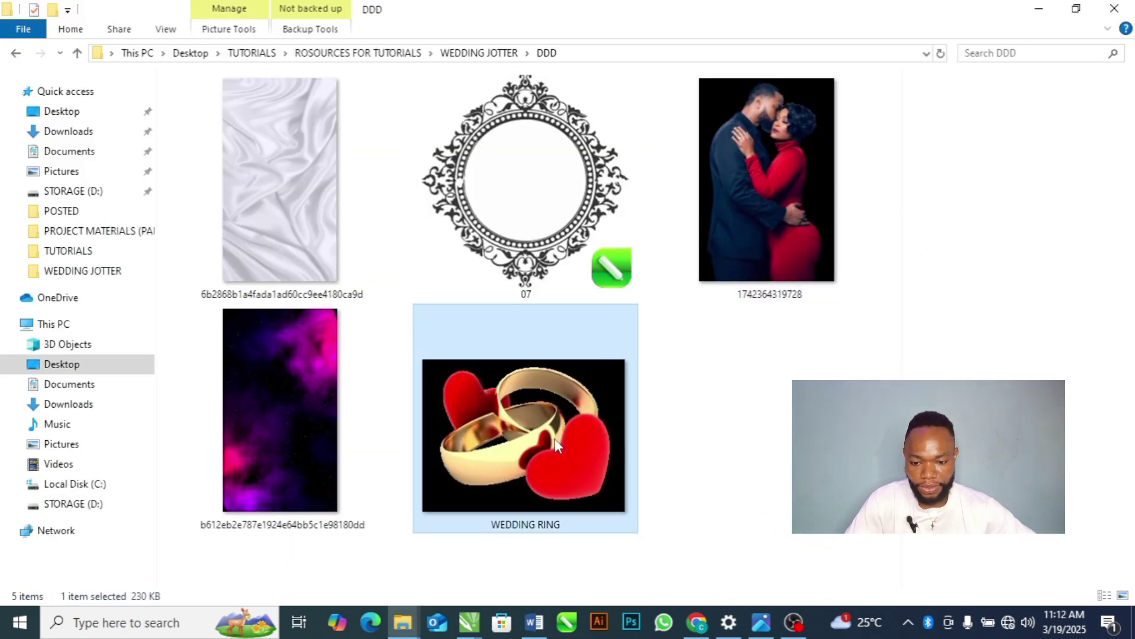
key(alt+Tab)
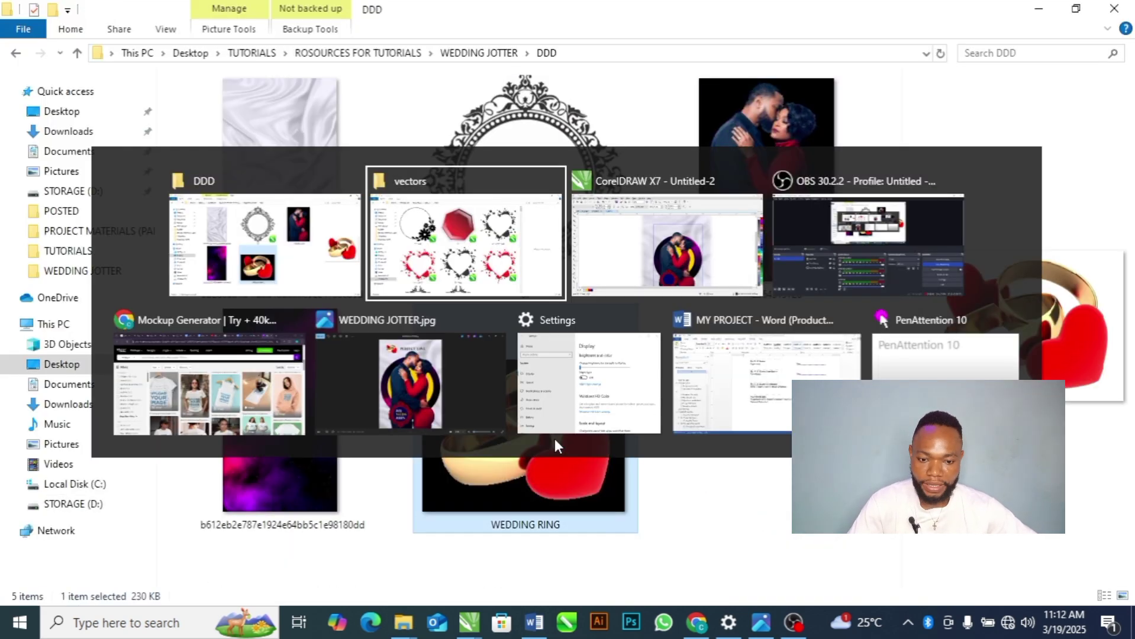
key(alt+Tab)
key(Tab)
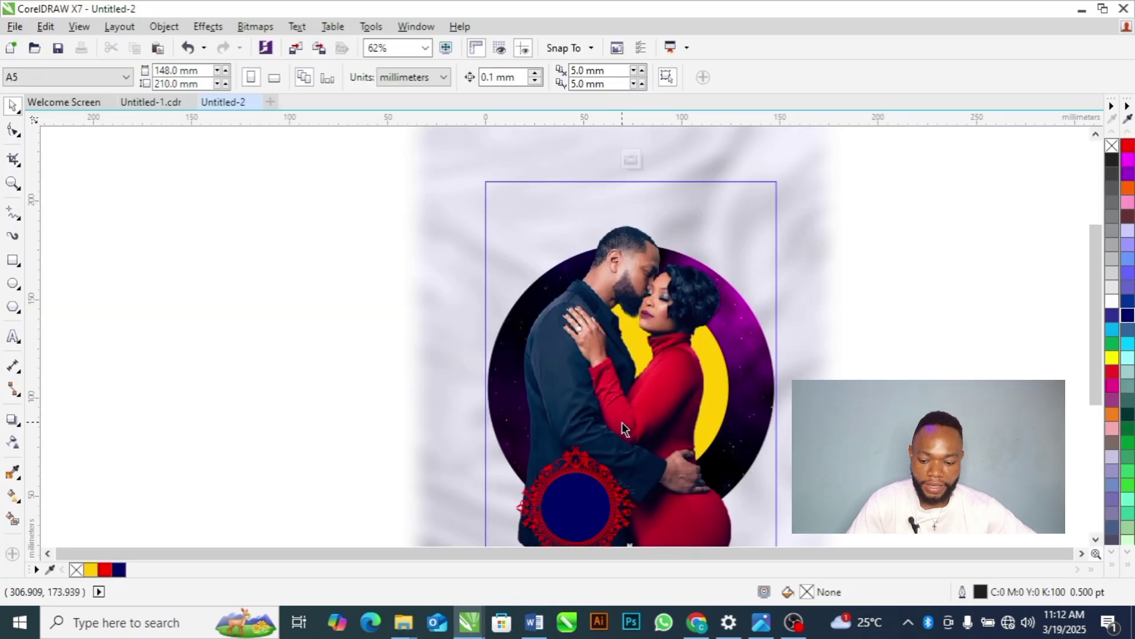
key(ctrl+v)
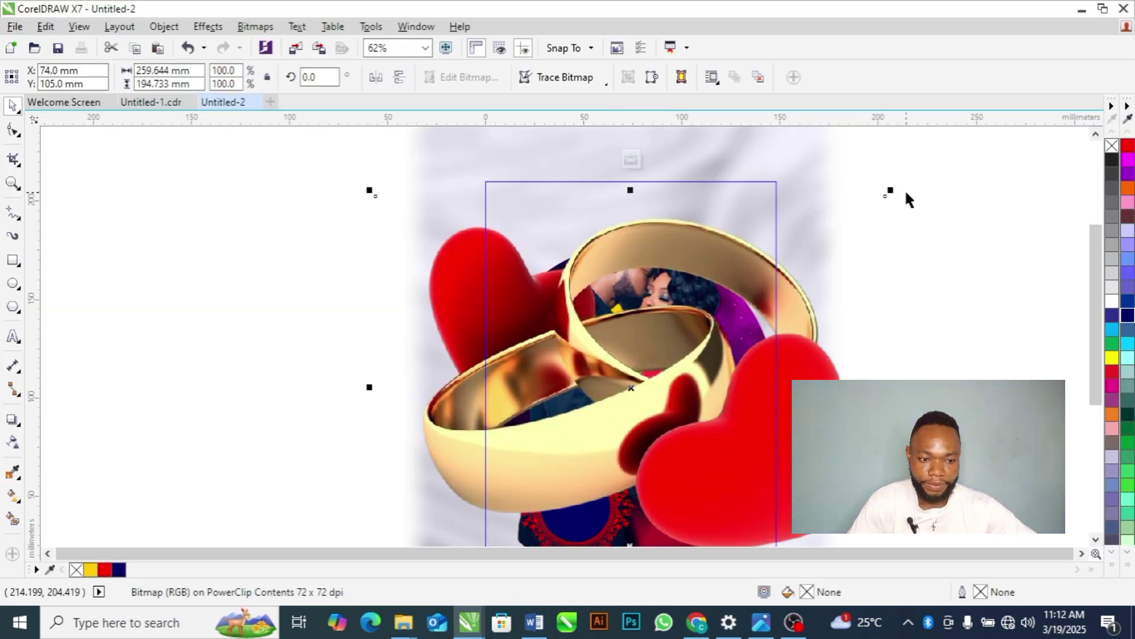
Shrink the wedding rings picture to about 25.968 × 19.476 mm and place it top-left on the page
drag(889, 191, 592, 416)
drag(523, 471, 527, 274)
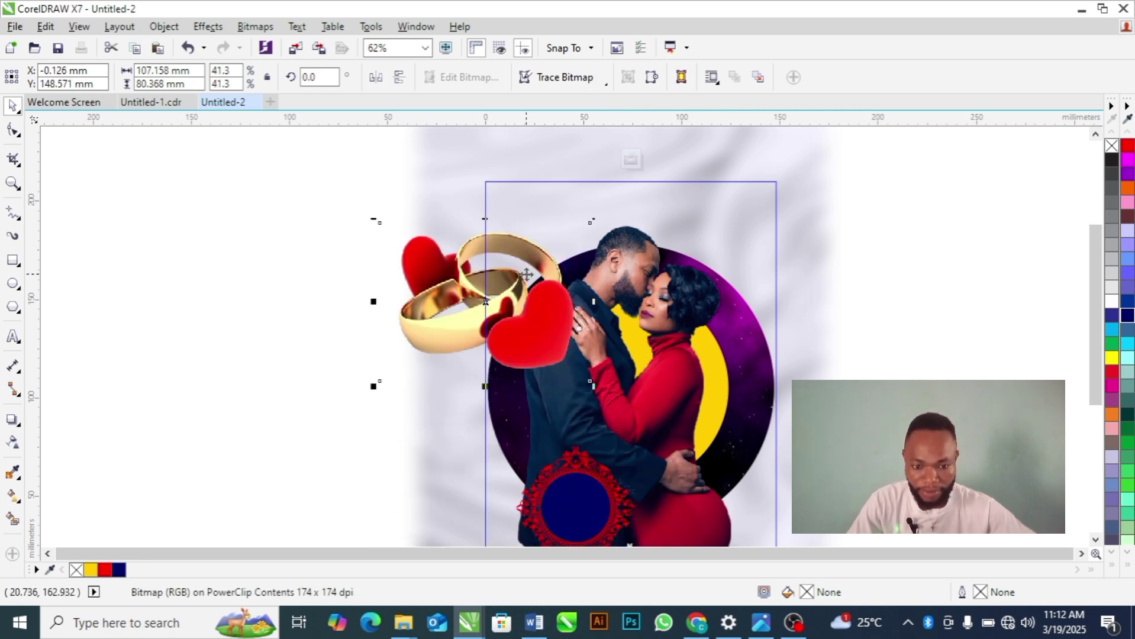
drag(593, 225, 447, 335)
drag(508, 289, 553, 222)
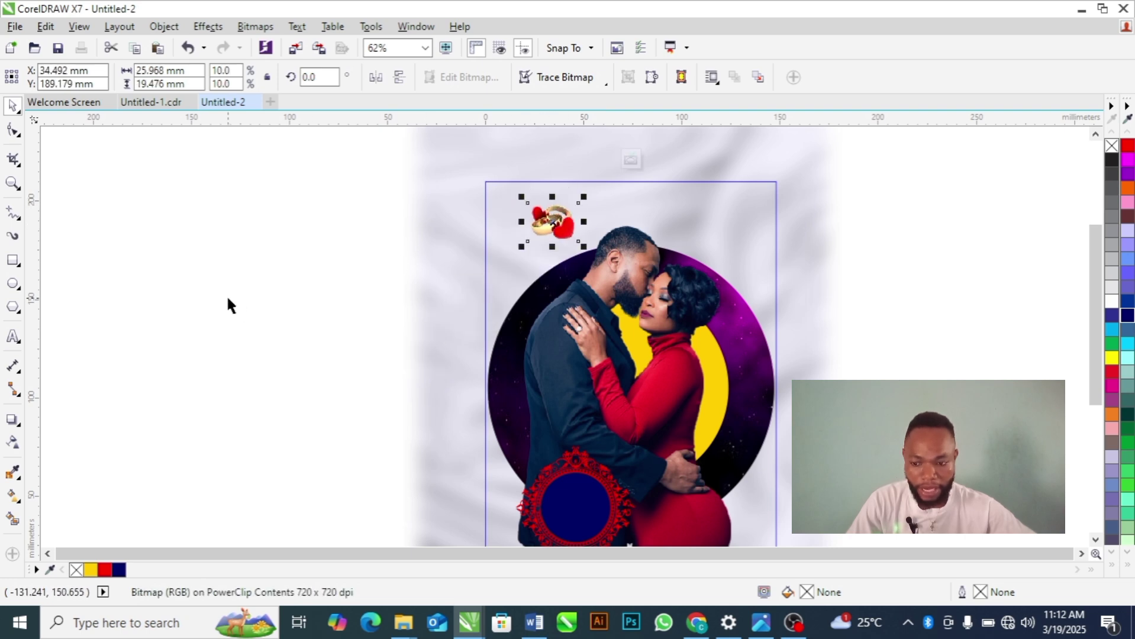
Add the text 'PERFECT LOVE' and move it to the top of the page
click(13, 337)
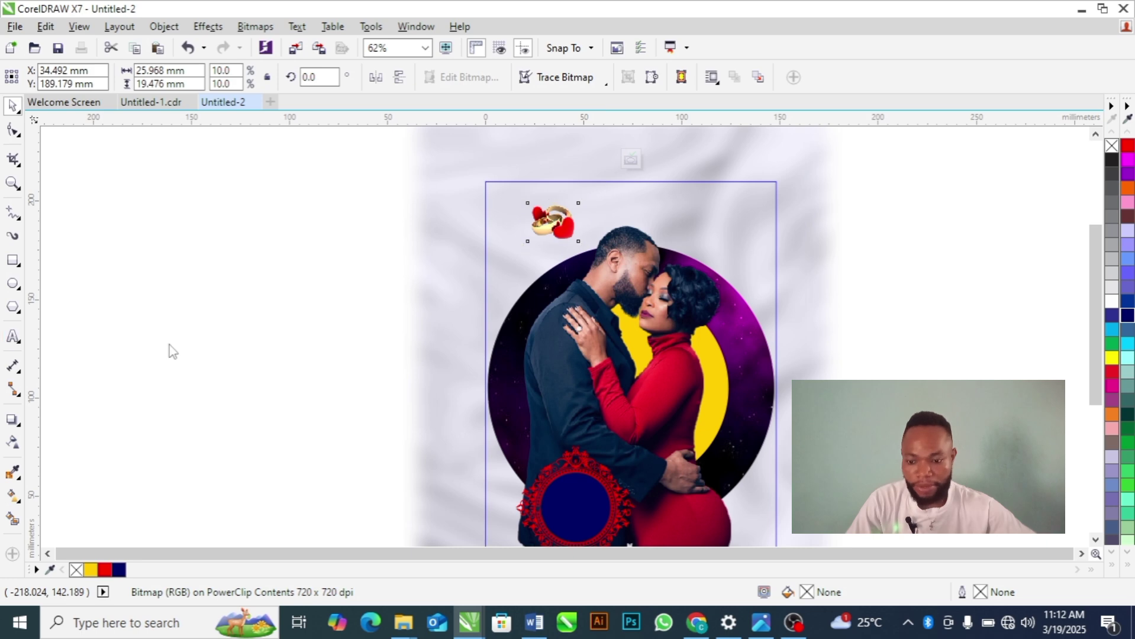
click(218, 313)
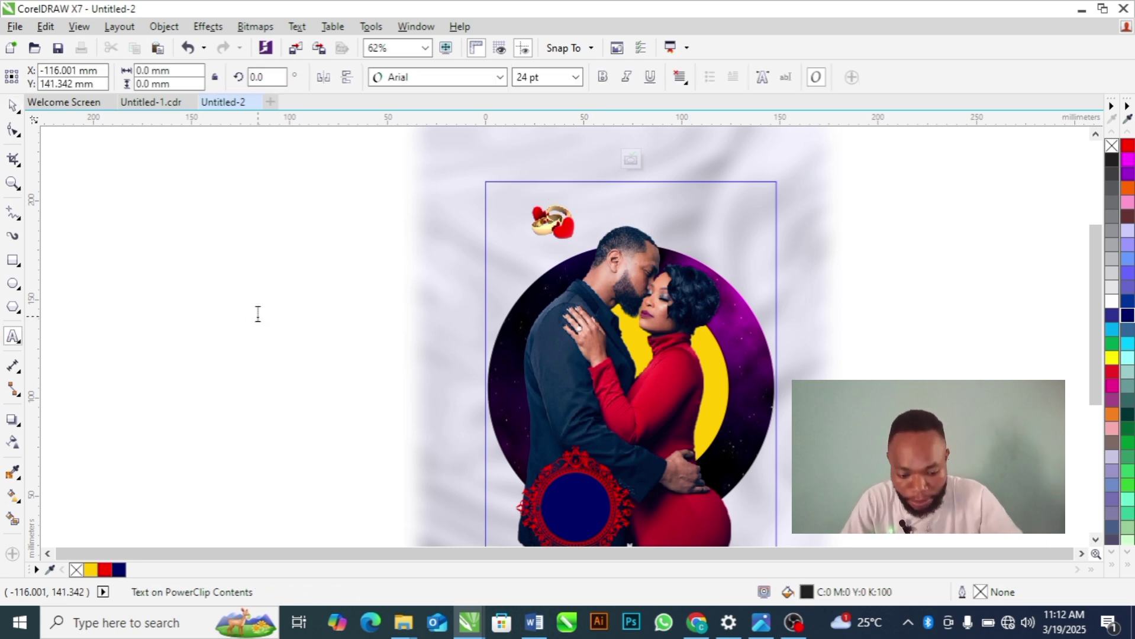
click(258, 314)
text(PER)
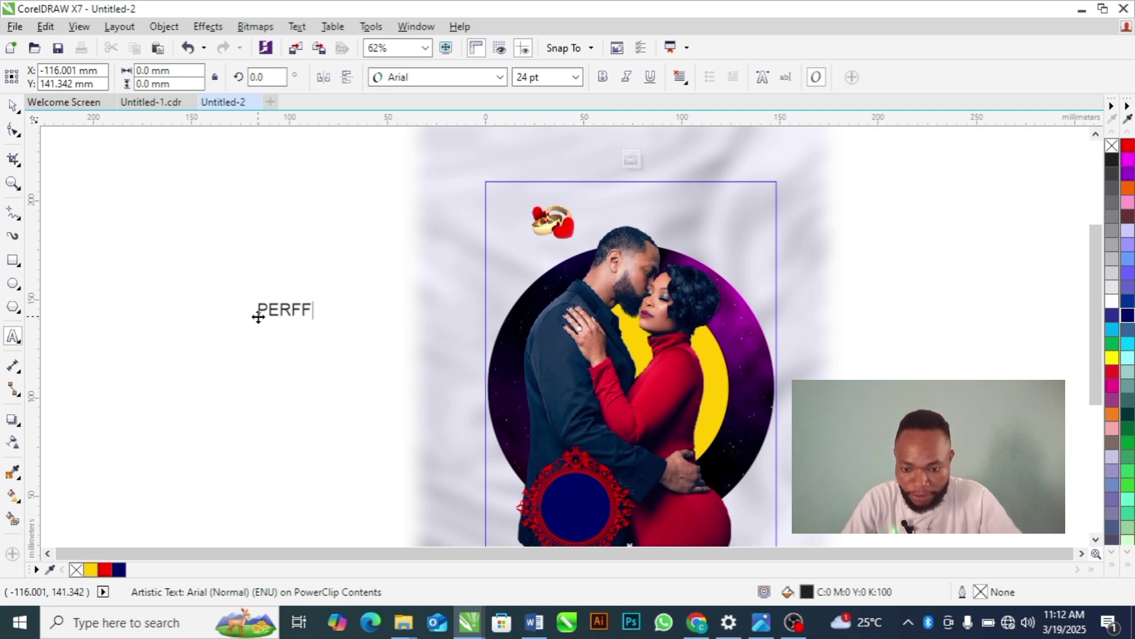
text(FECT LOVE)
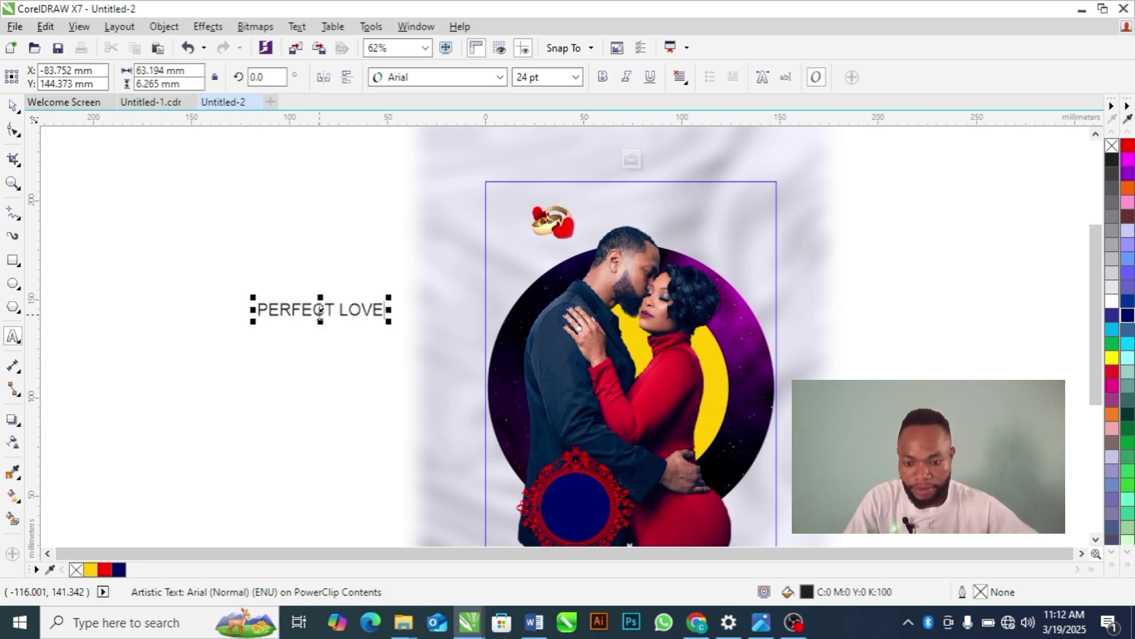
drag(258, 316, 645, 223)
Set the PERFECT LOVE title in the Galins font
double_click(643, 216)
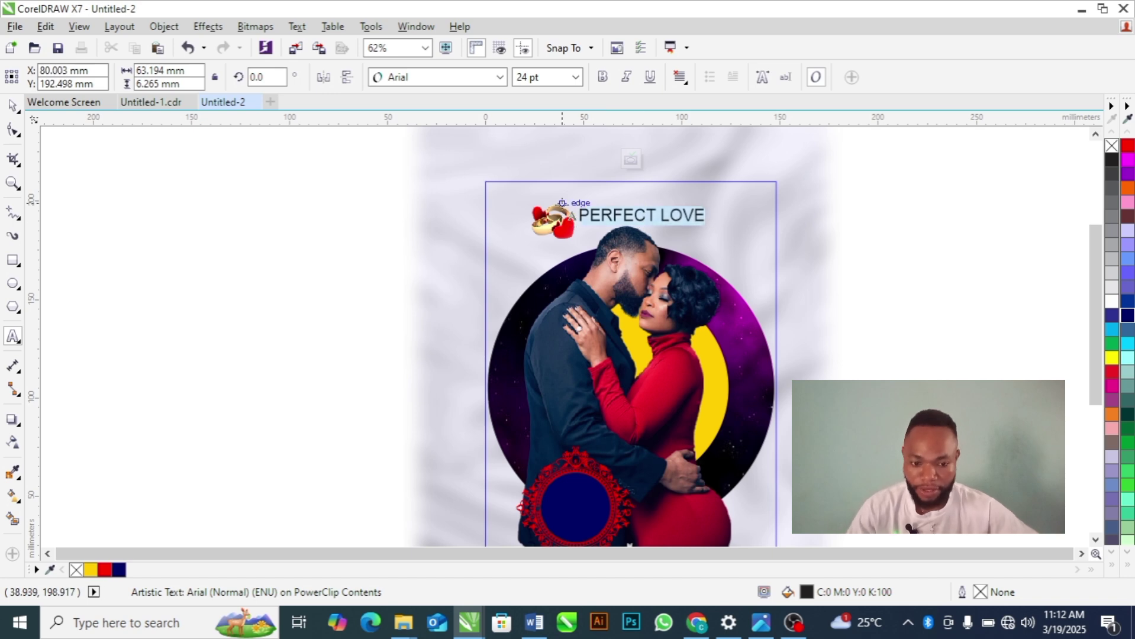
click(500, 77)
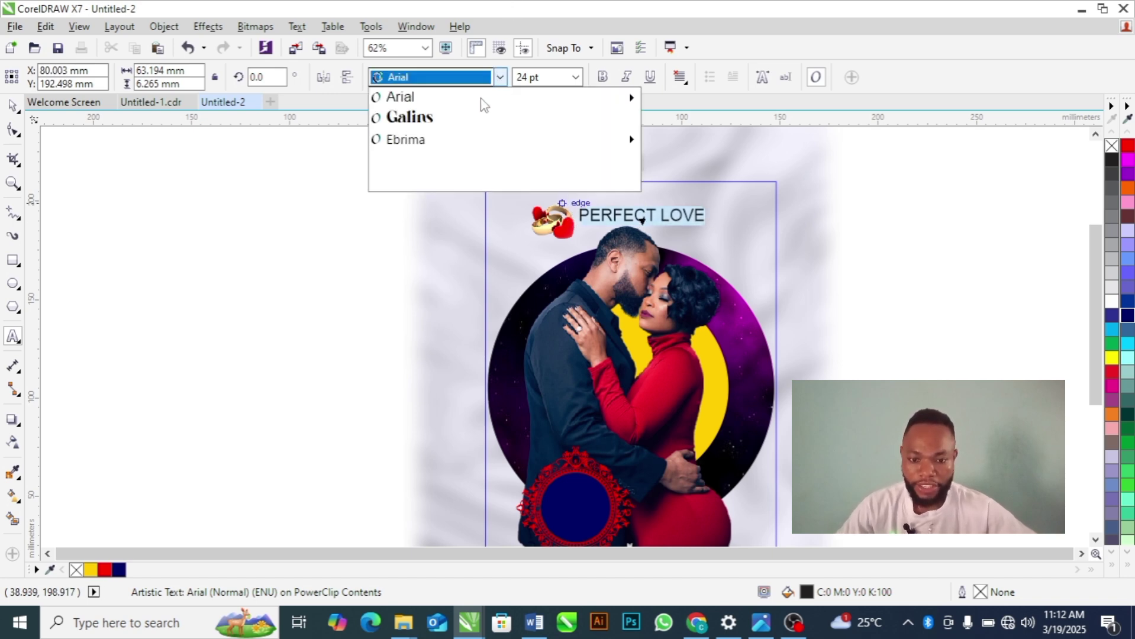
click(447, 120)
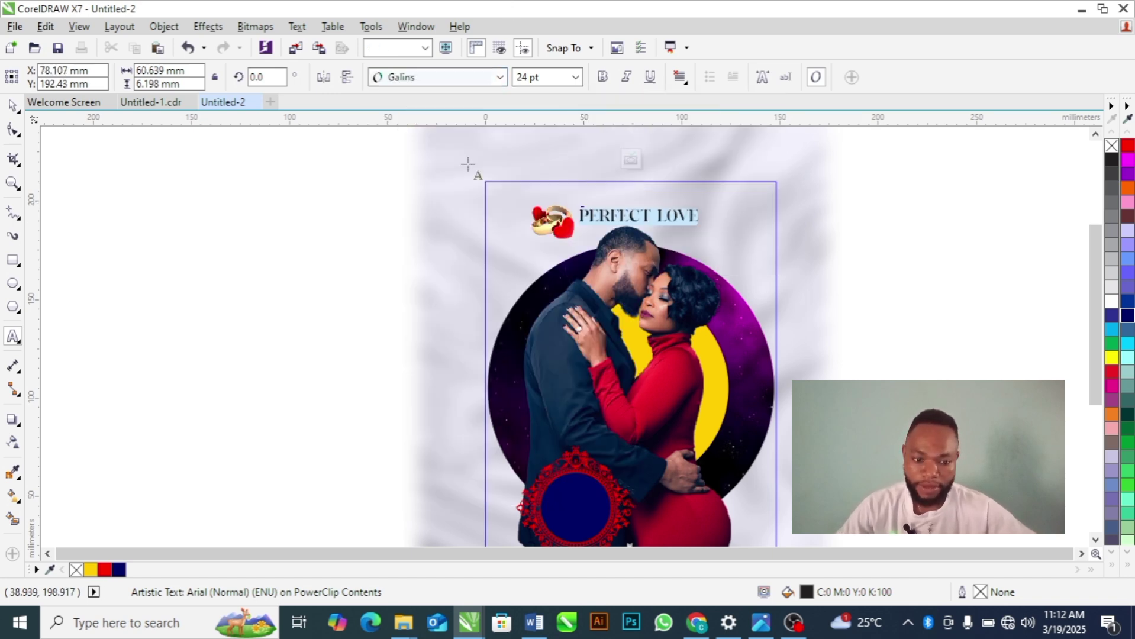
click(12, 107)
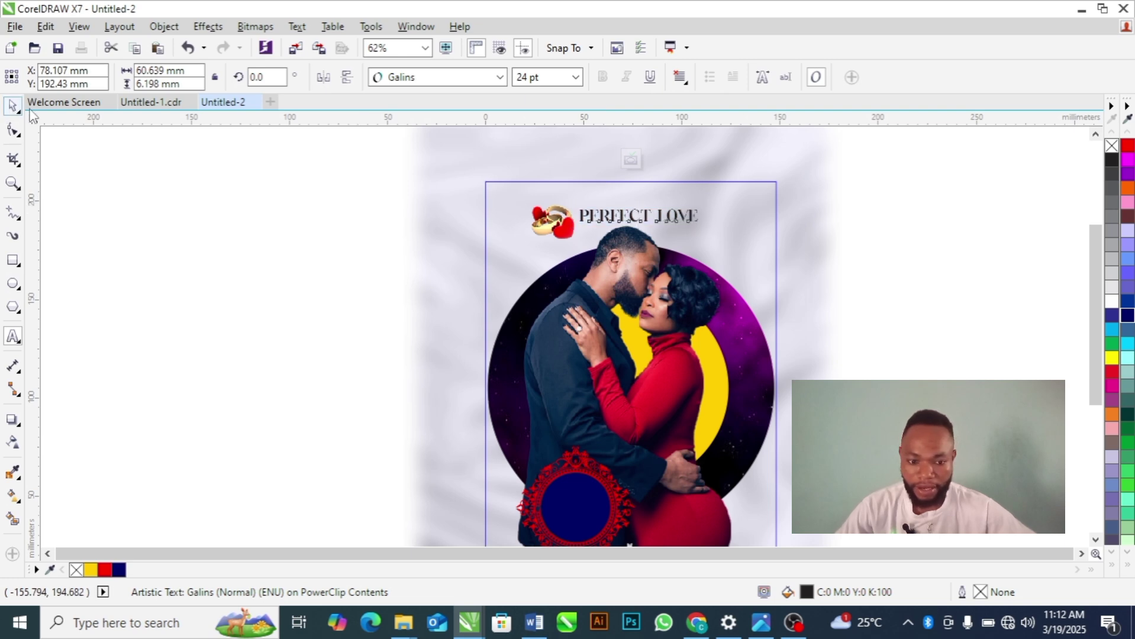
Position the ring-and-hearts icon to the left of the title
click(309, 228)
drag(578, 216, 617, 209)
click(627, 216)
click(535, 225)
drag(536, 225, 536, 223)
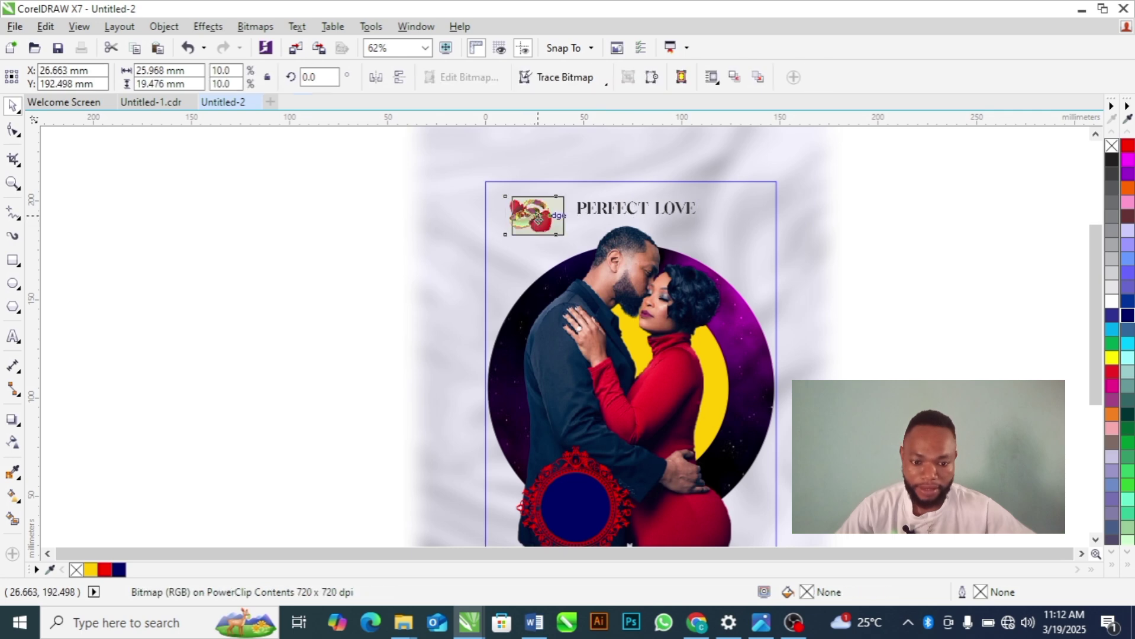
click(828, 291)
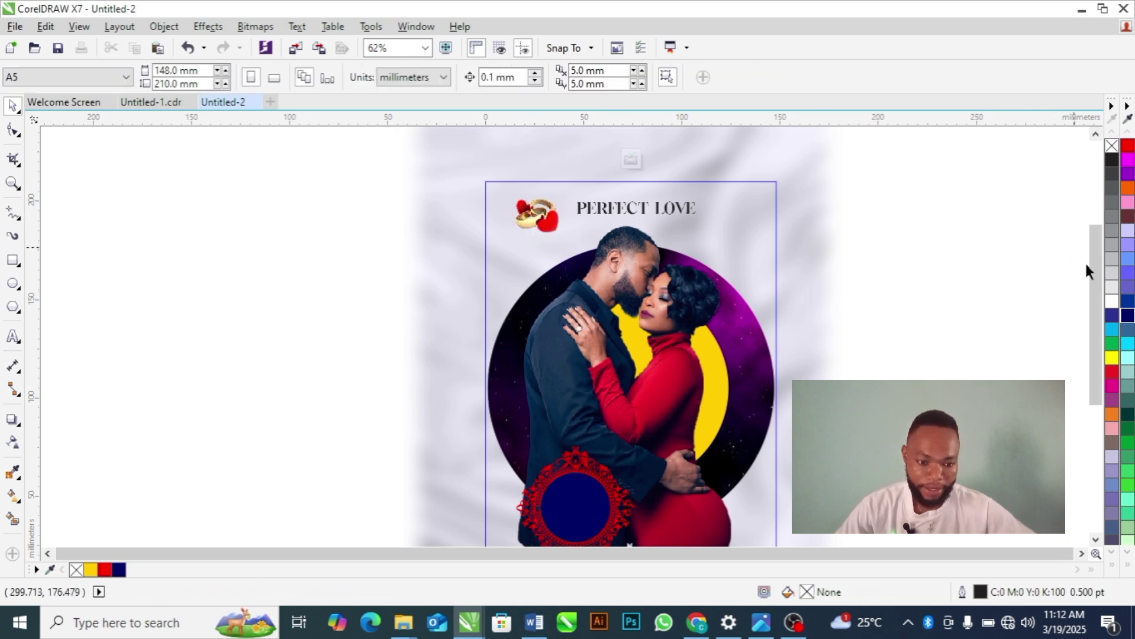
Enlarge the PERFECT LOVE title to about 108% and align it beside the icon
click(681, 210)
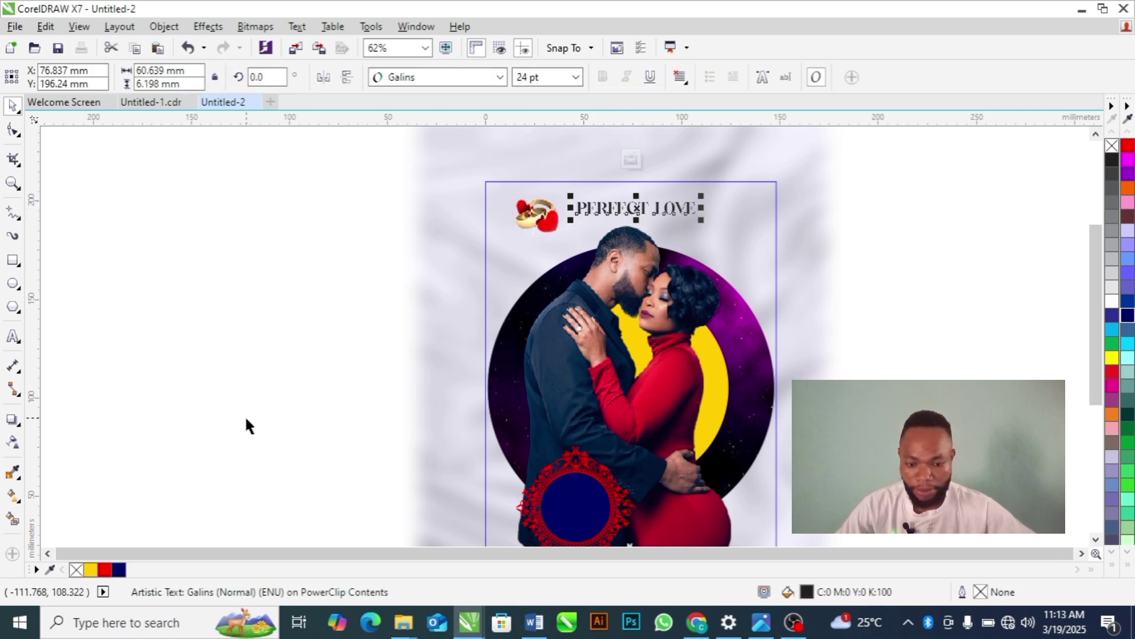
click(1128, 568)
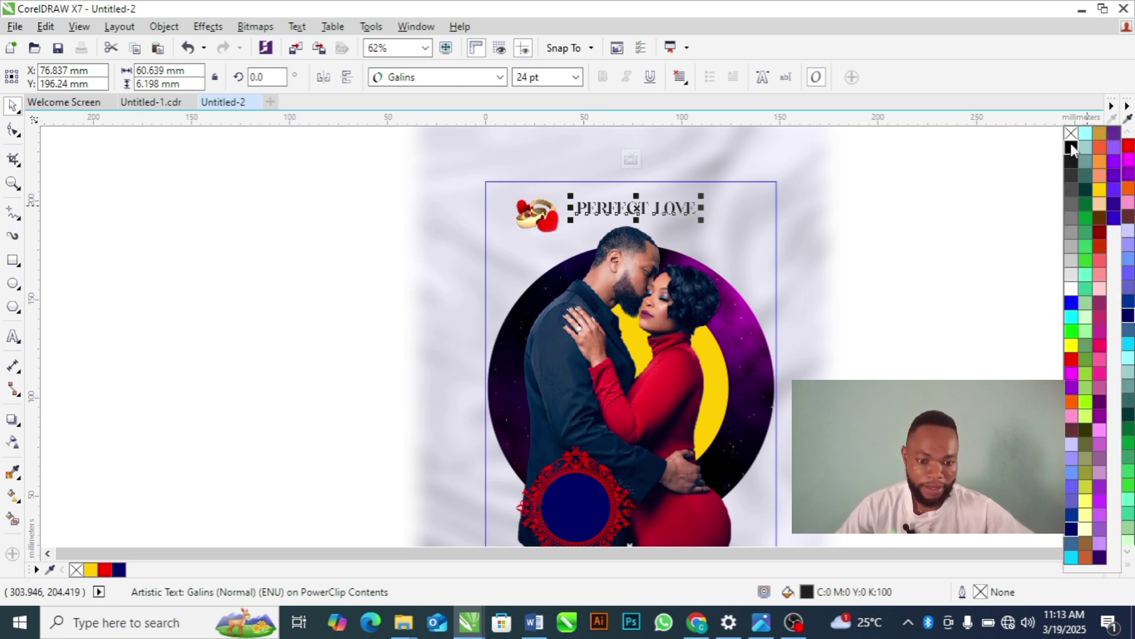
click(916, 246)
click(951, 317)
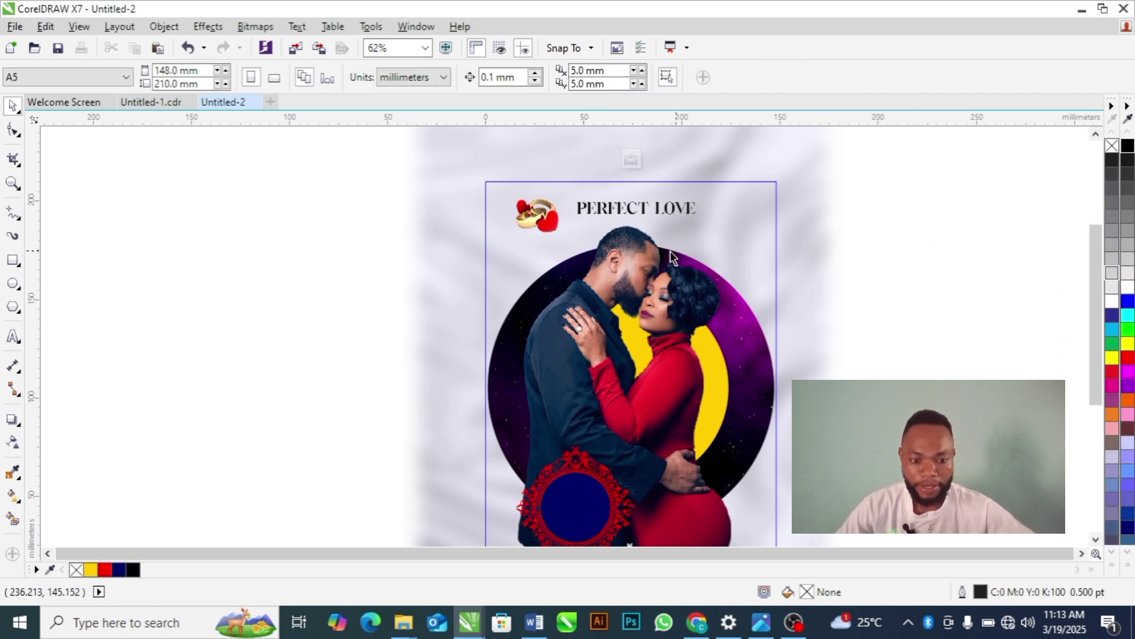
click(657, 208)
drag(704, 219, 637, 214)
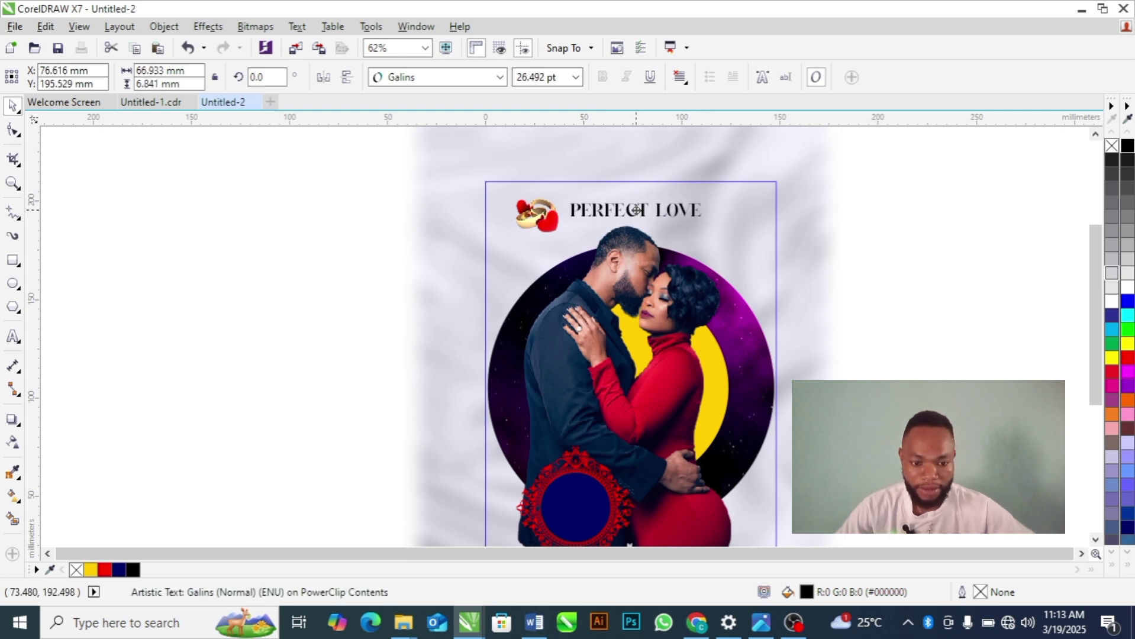
drag(635, 213, 641, 210)
click(853, 209)
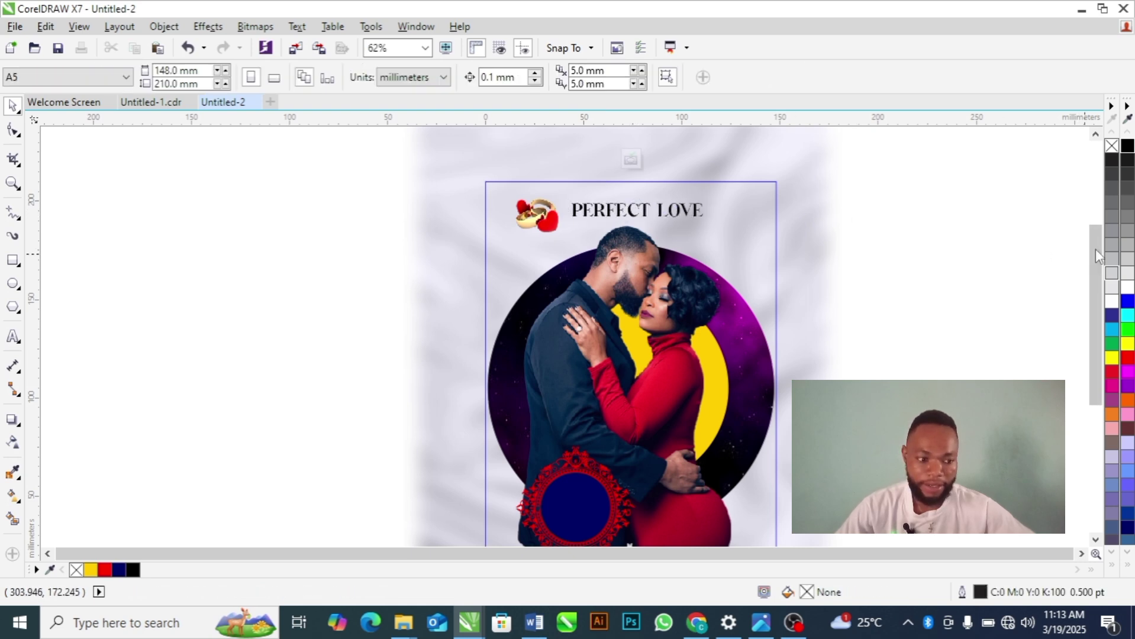
Type the three-line text JOY WEDS JOHN to the left of the page
drag(1095, 248, 1111, 303)
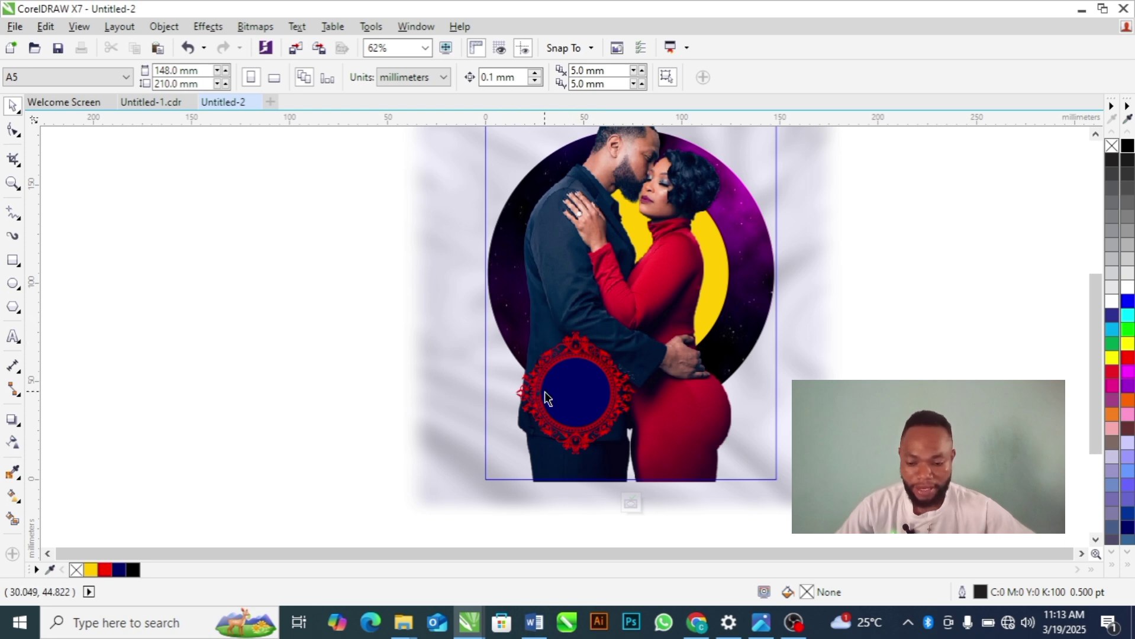
click(14, 338)
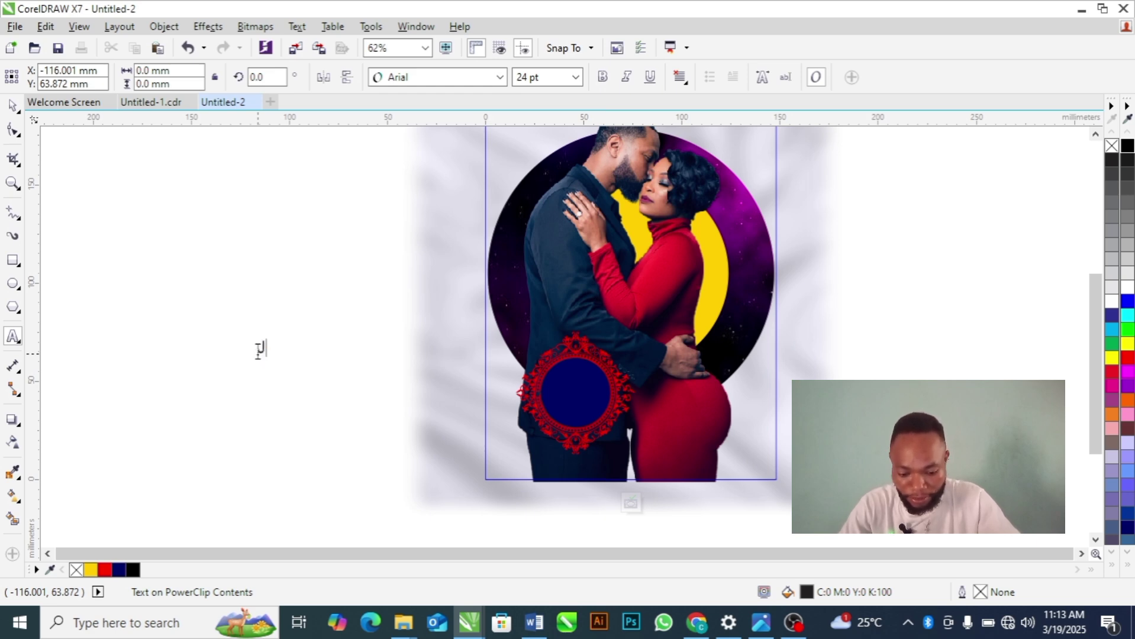
click(258, 350)
text(OHN)
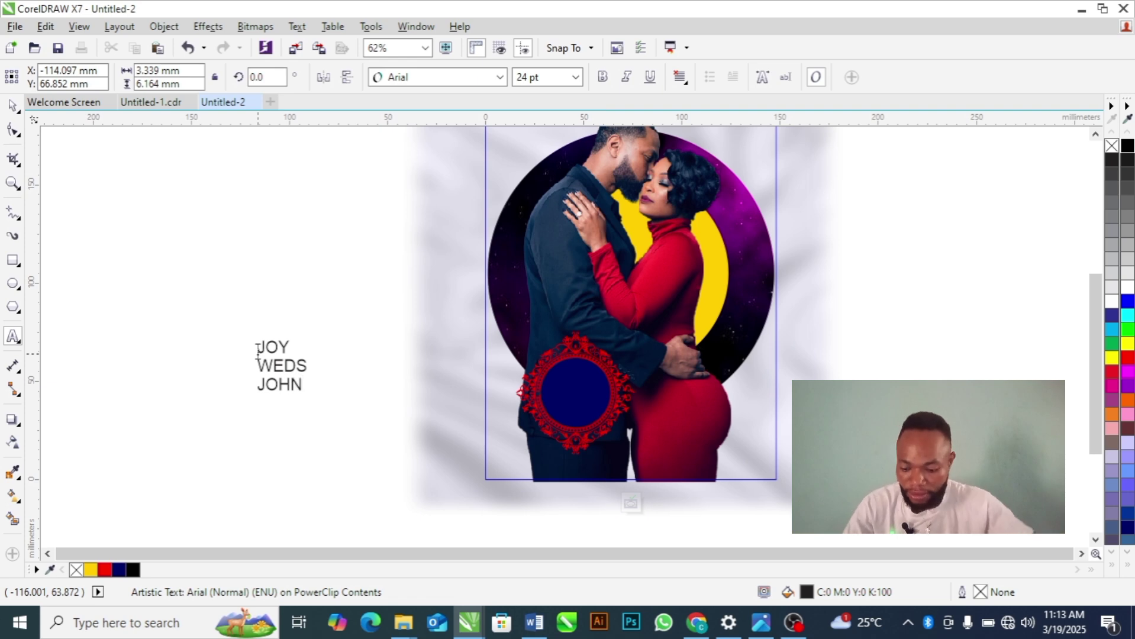
Set JOY WEDS JOHN in Galins and move it onto the red frame
key(ctrl+a)
click(500, 77)
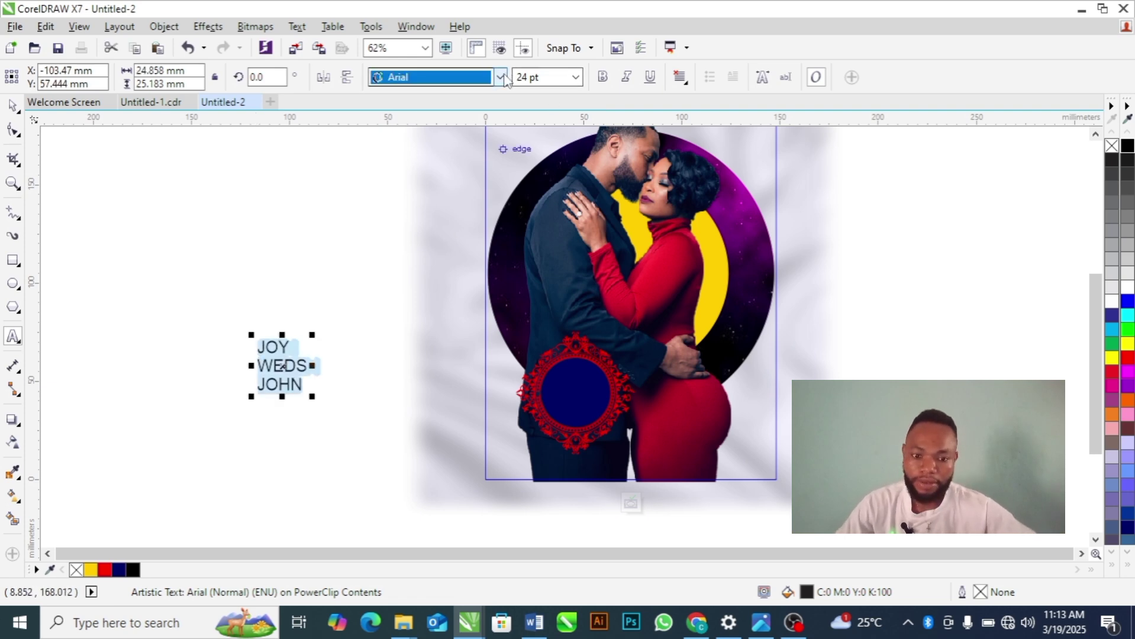
click(464, 111)
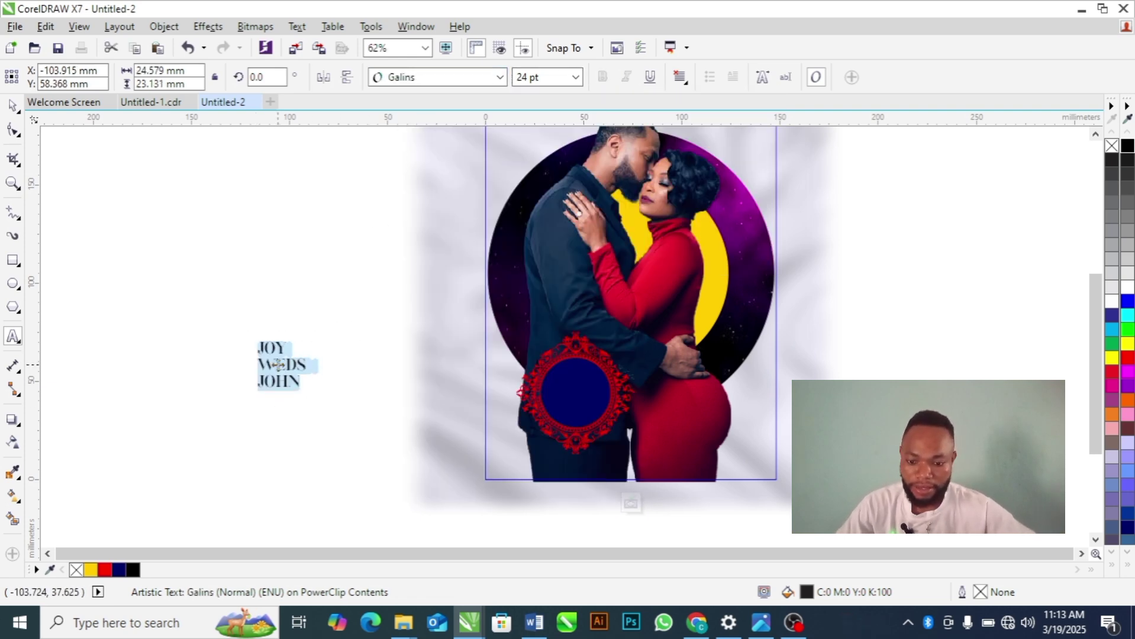
click(209, 375)
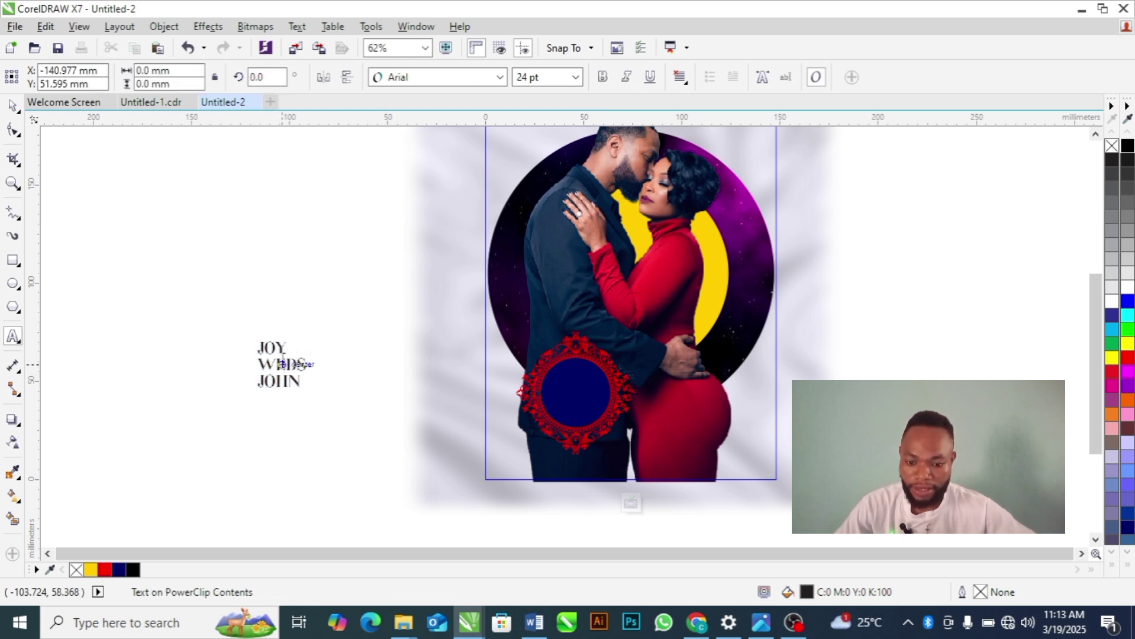
click(283, 365)
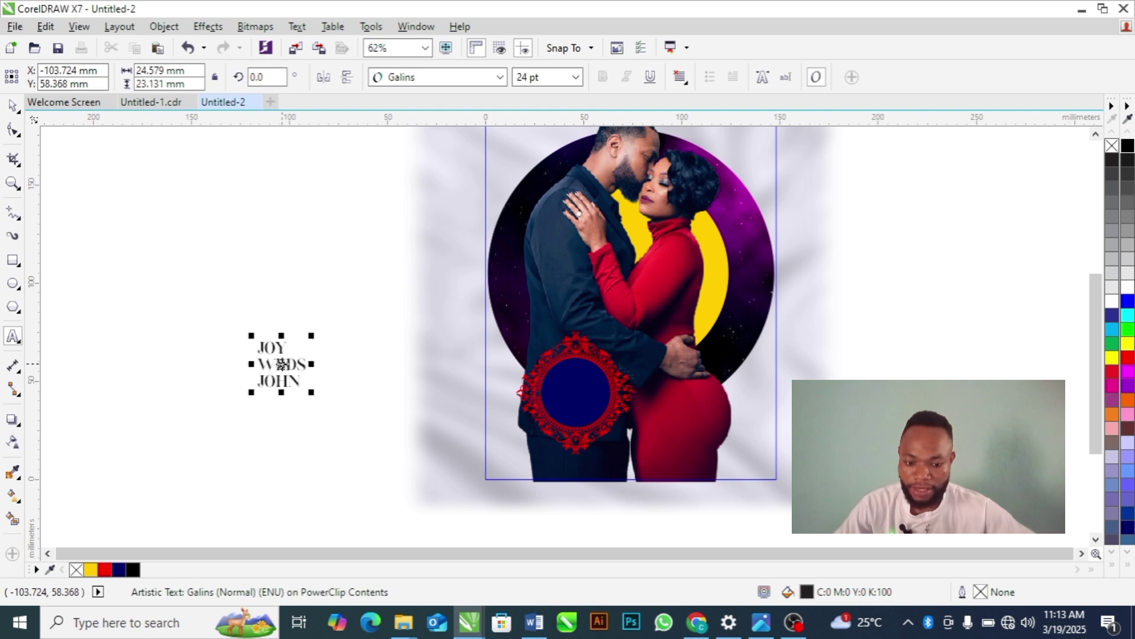
drag(282, 364, 573, 393)
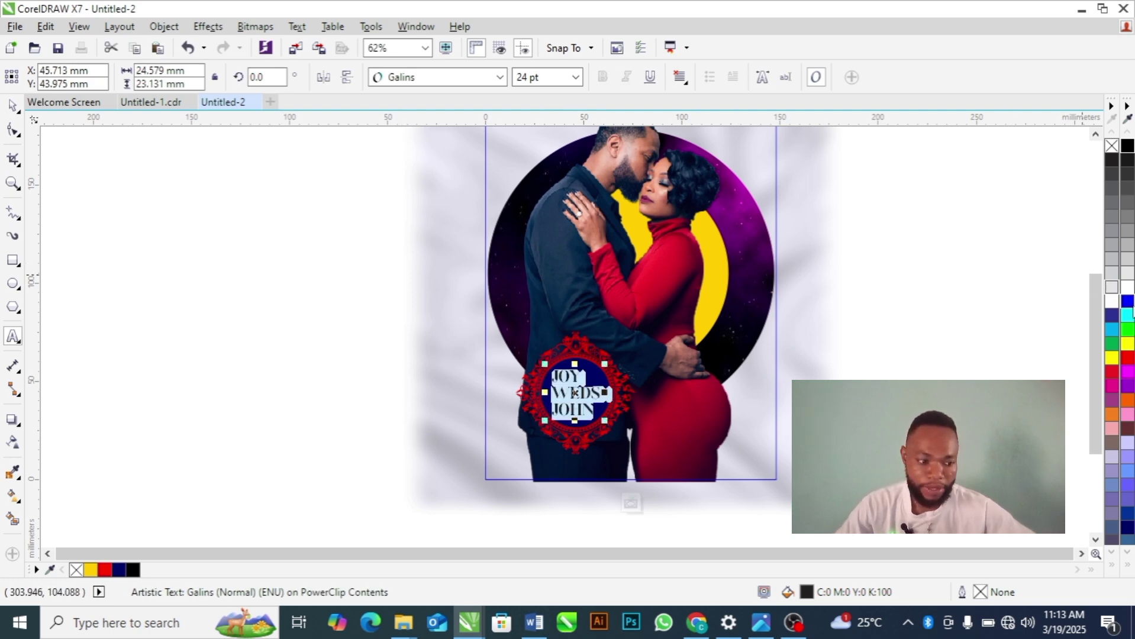
Colour the JOY WEDS JOHN text white and the word WEDS deep yellow
click(1127, 289)
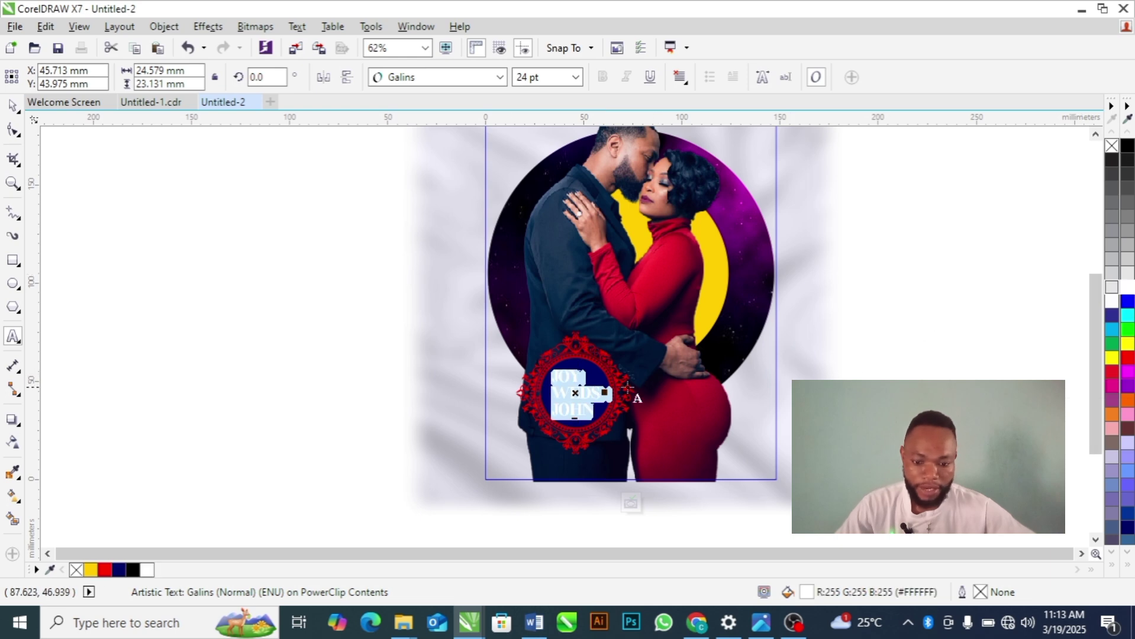
click(423, 398)
click(568, 379)
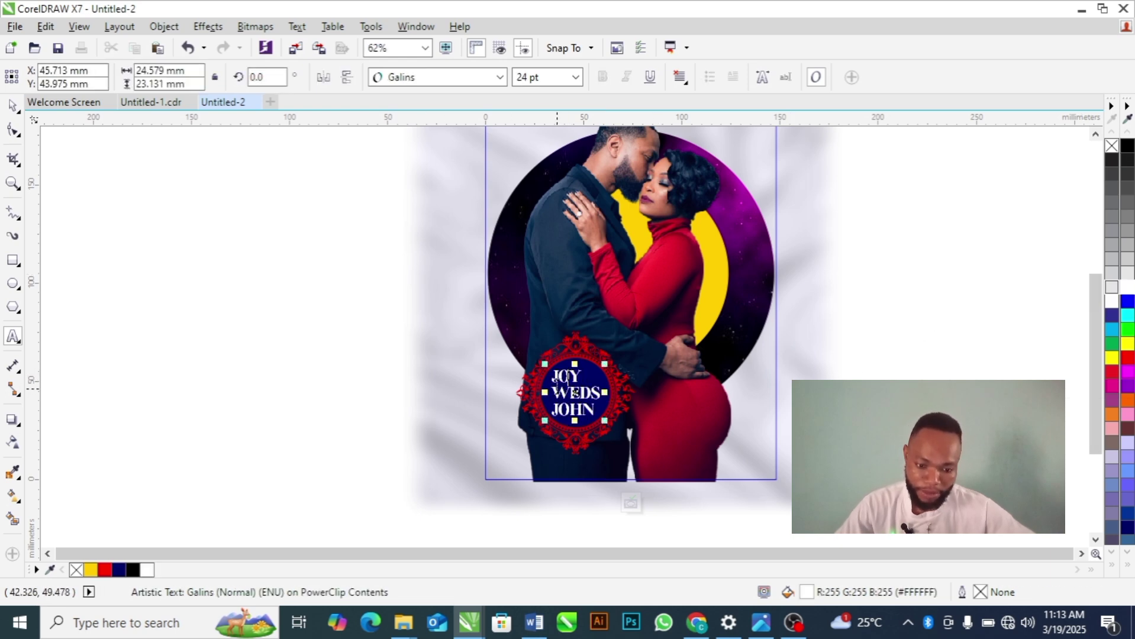
drag(555, 391, 605, 390)
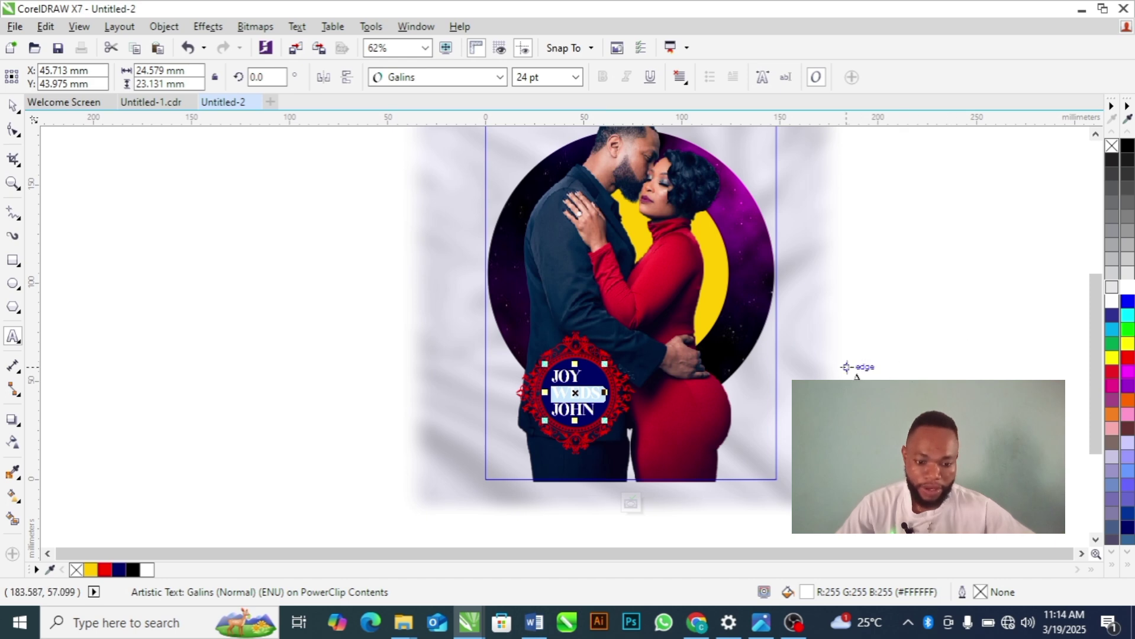
click(91, 570)
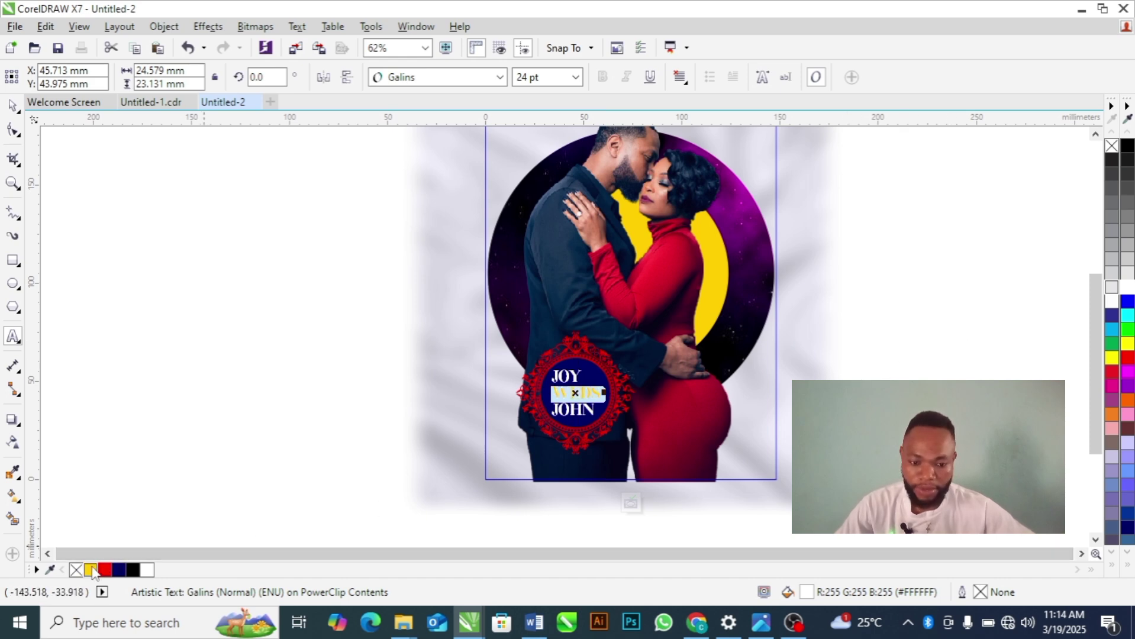
click(12, 105)
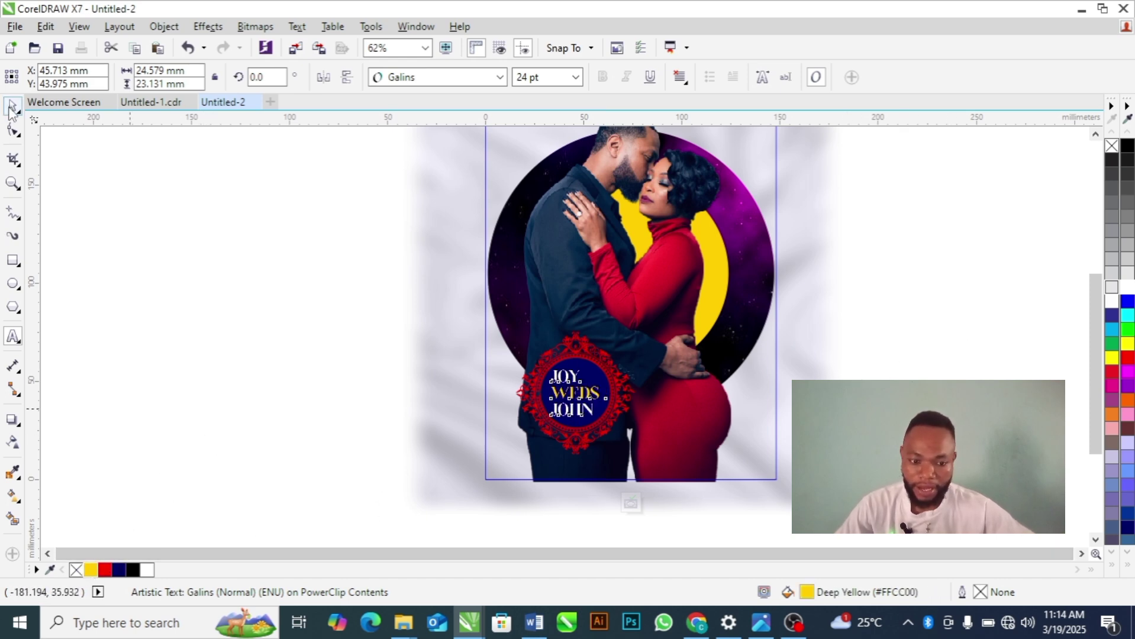
click(159, 239)
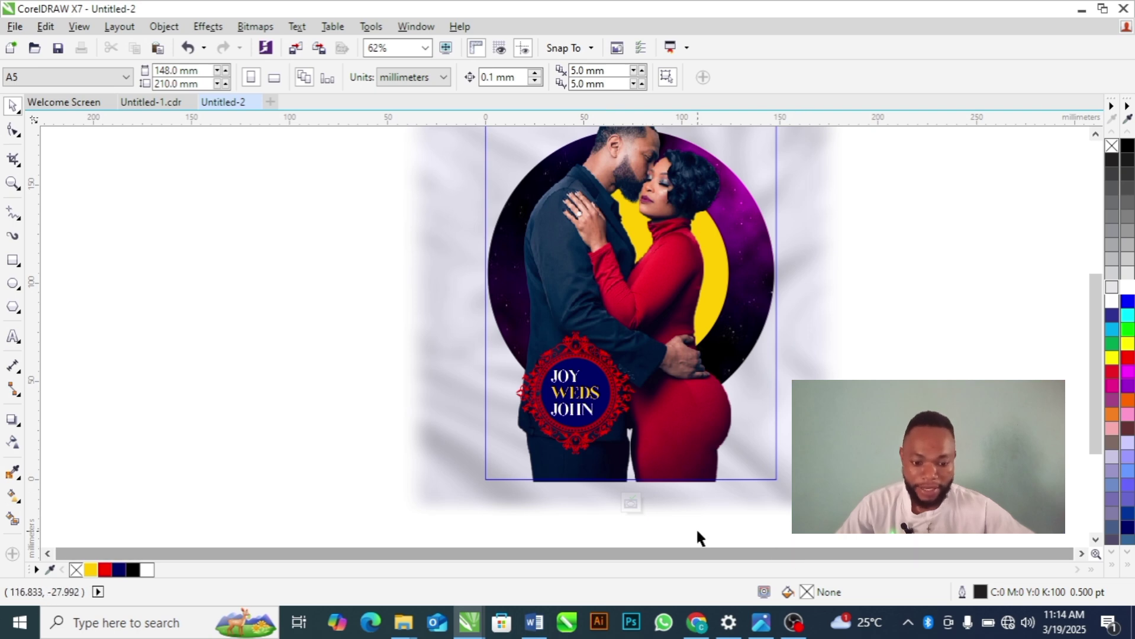
Exit PowerClip editing so the silk backdrop and design are clipped to the A5 page
click(632, 504)
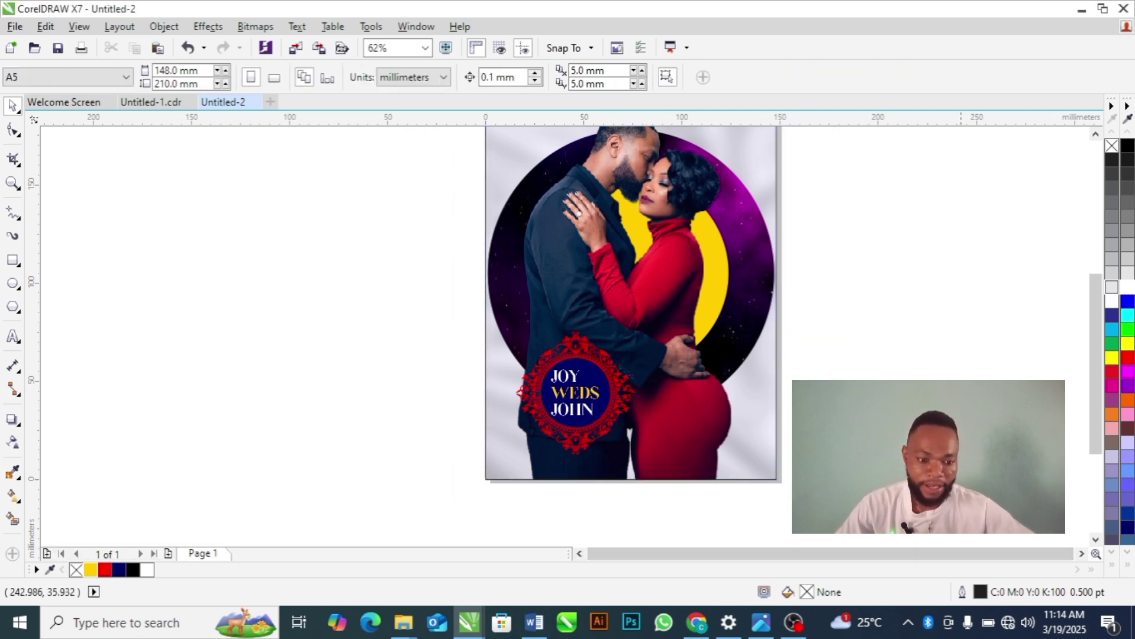
click(760, 421)
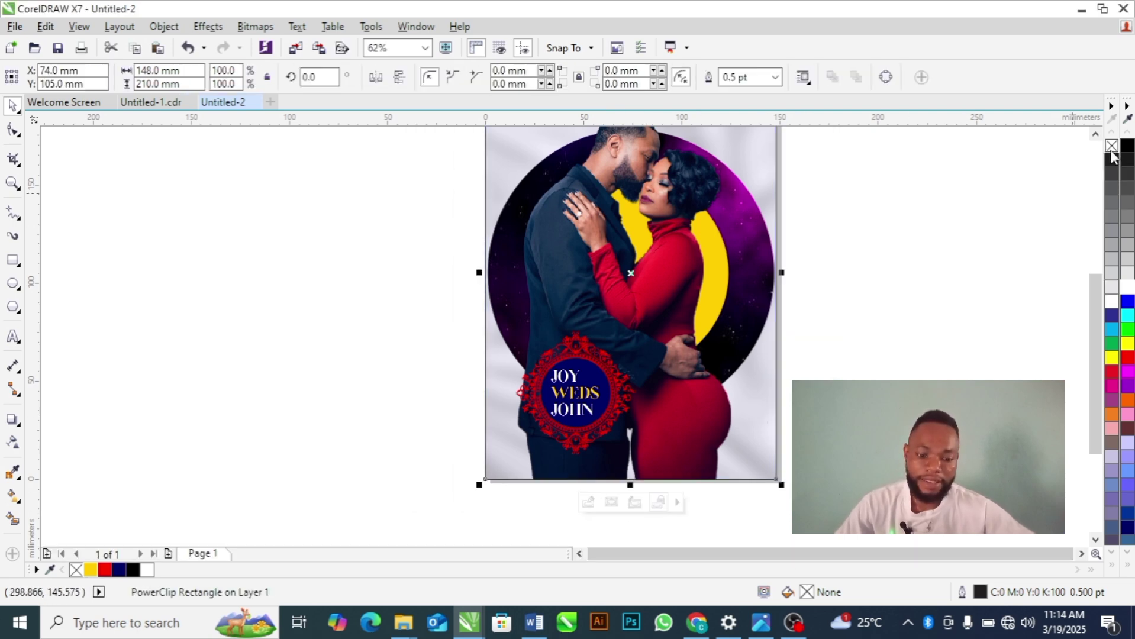
click(982, 200)
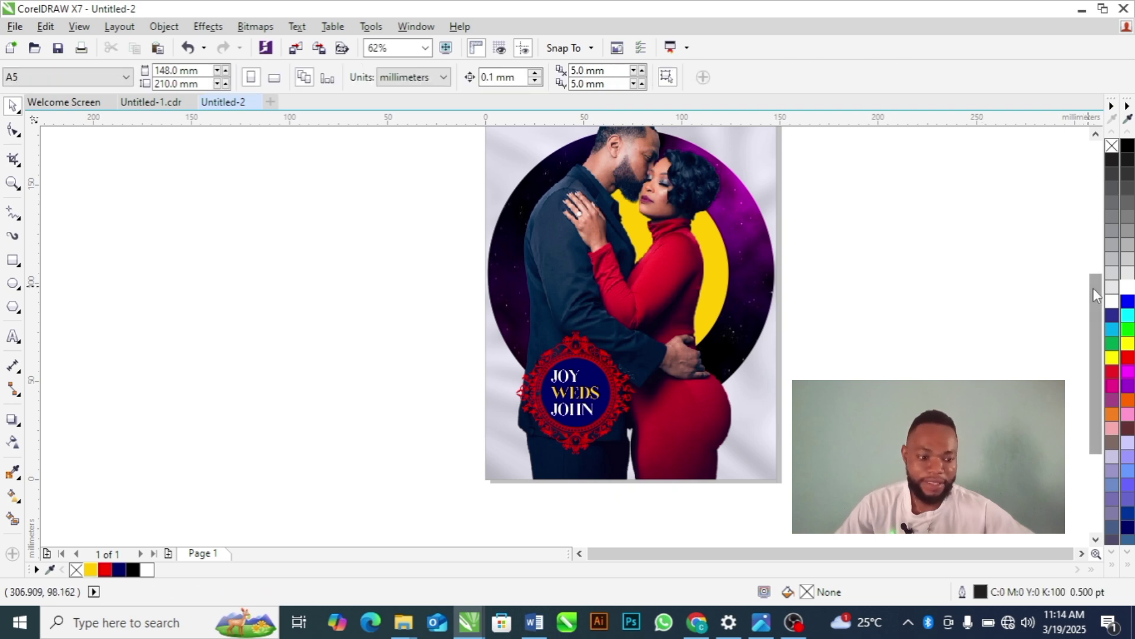